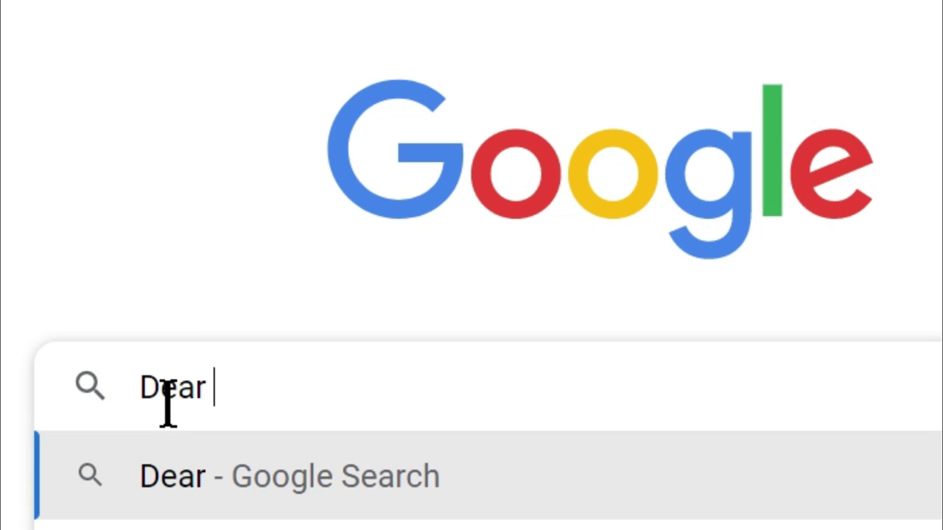
# - Replace the Google search text with 'matlab online' and run the search
pyautogui.write('Coding')
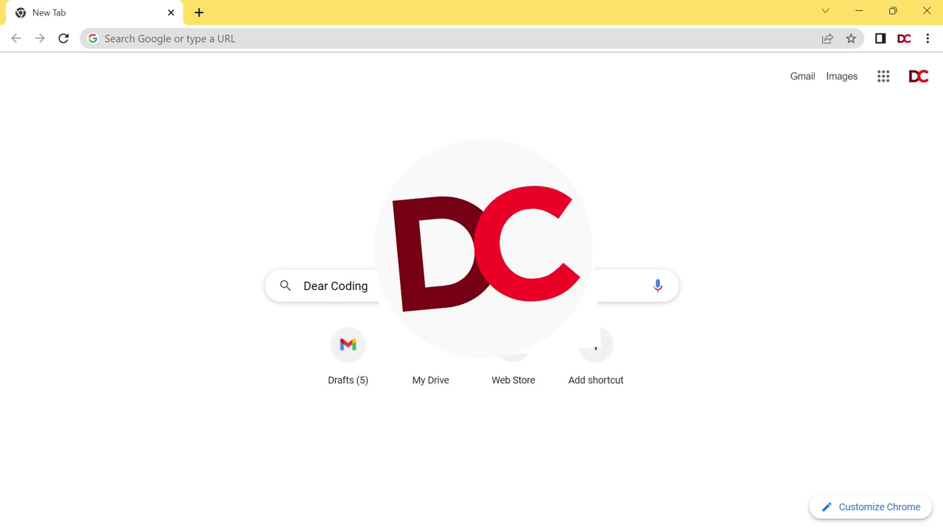
pyautogui.click(457, 291)
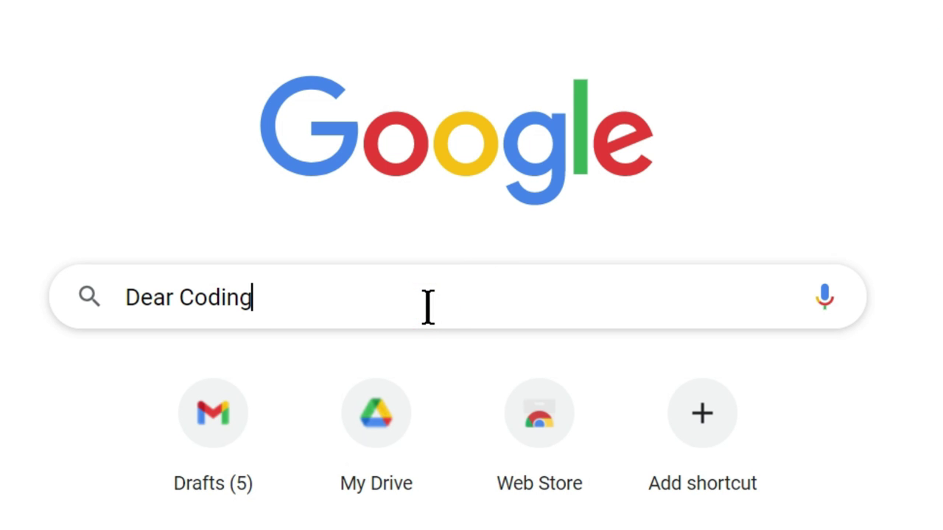
pyautogui.hotkey('ctrl', 'a')
pyautogui.write('m')
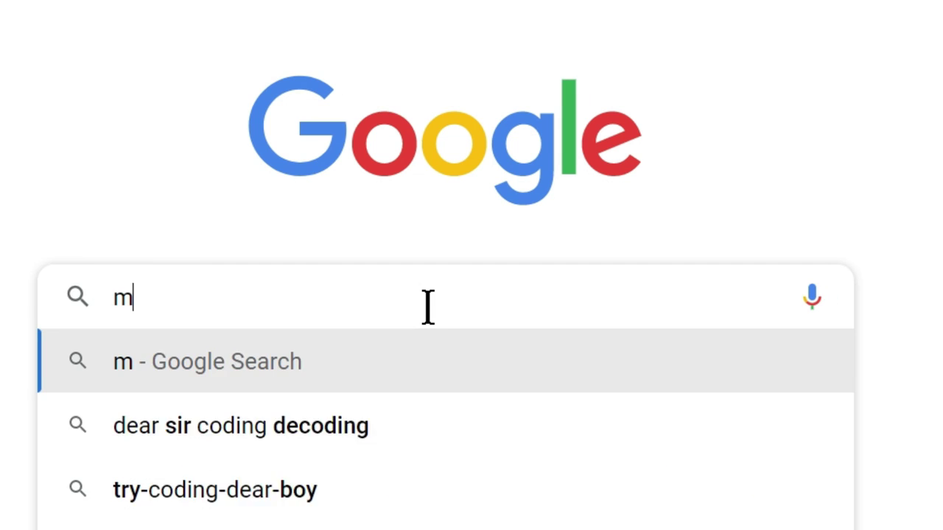
pyautogui.write('atl')
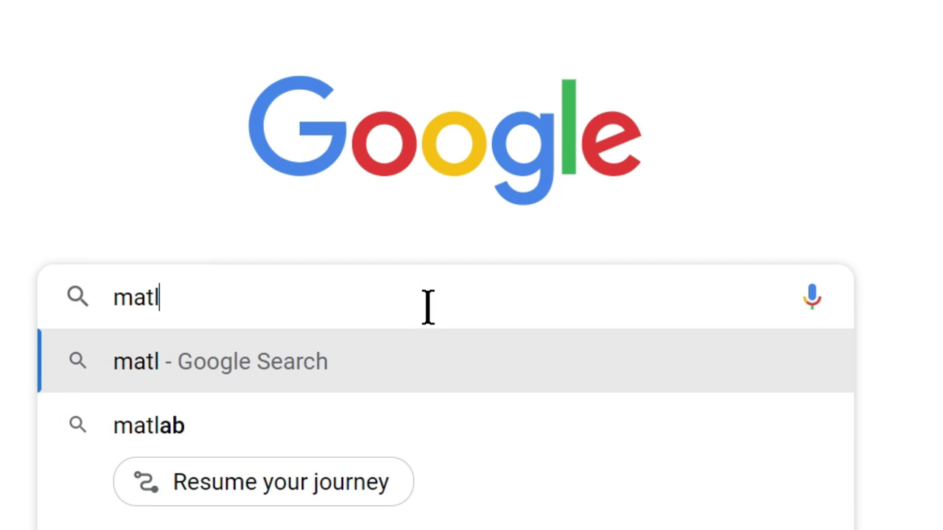
pyautogui.write('ab online')
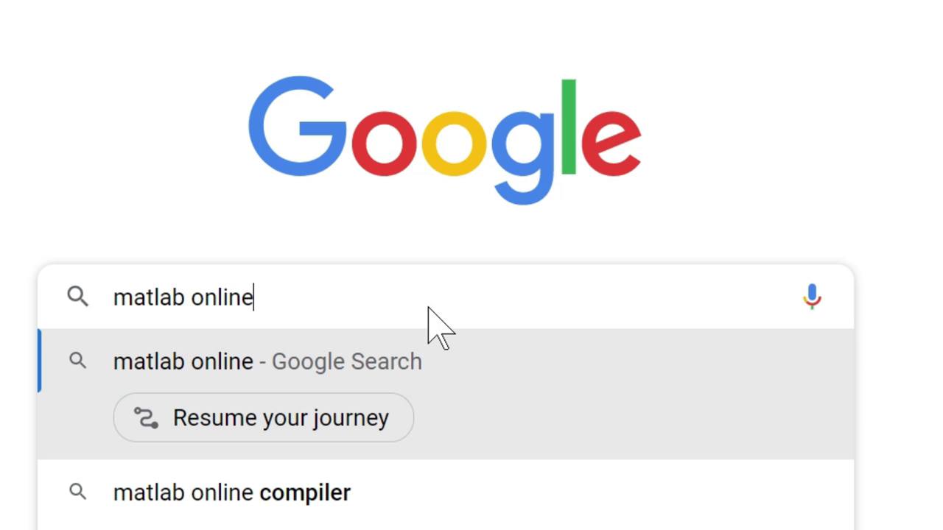
pyautogui.press('Return')
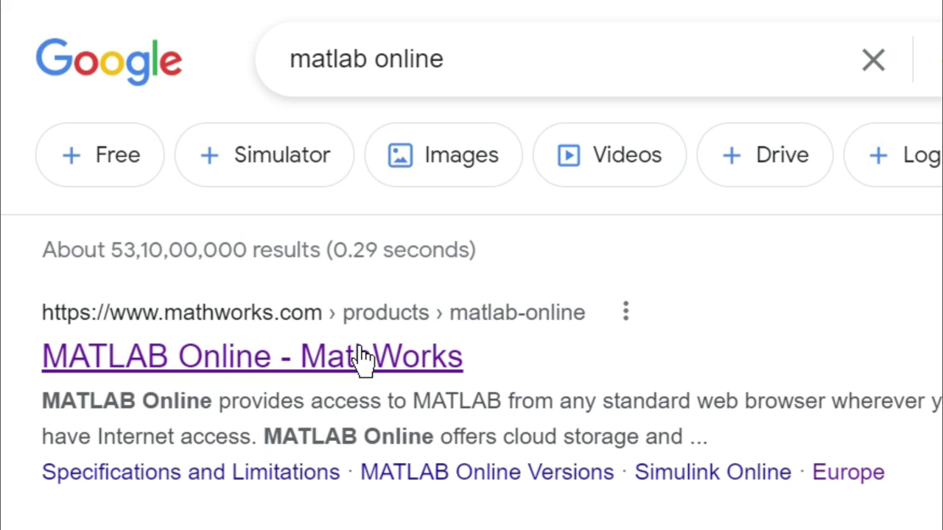
# - Open the 'MATLAB Online - MathWorks' result, then go to the Get MATLAB sign-in page
pyautogui.click(171, 359)
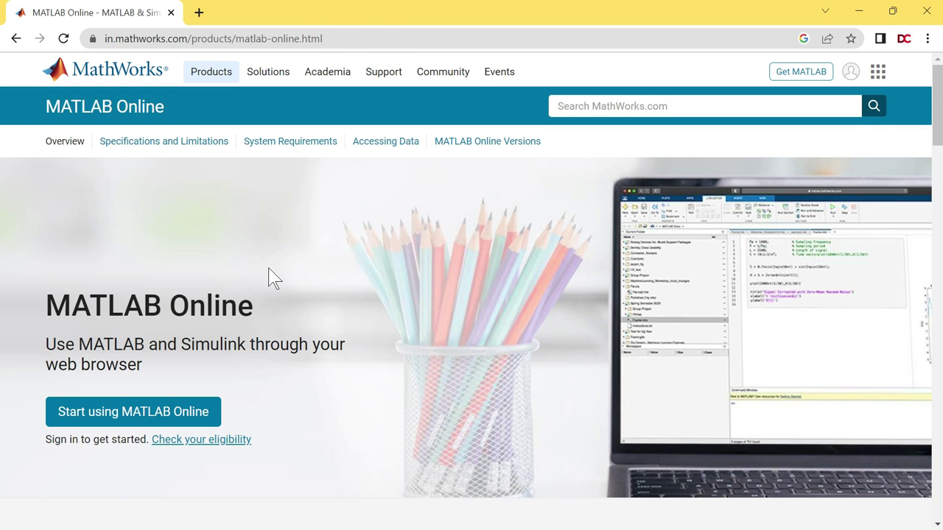
pyautogui.tripleClick(254, 303)
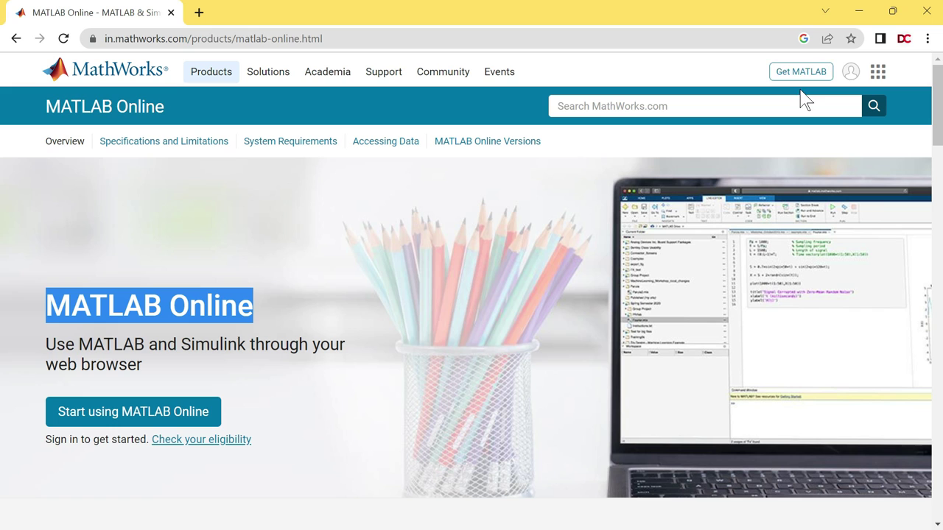
pyautogui.click(818, 72)
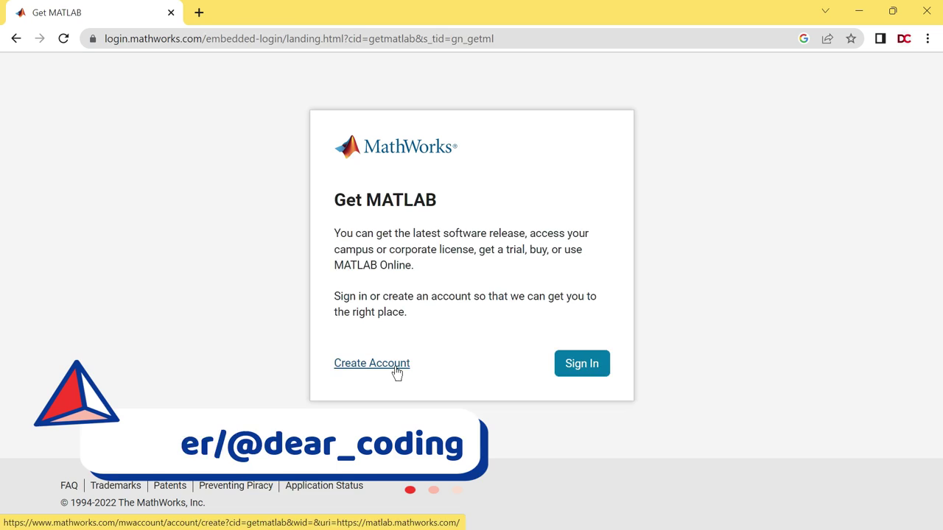
# - Start a new MathWorks account with the personal e-mail address, accepting the free-mail warning
pyautogui.click(396, 372)
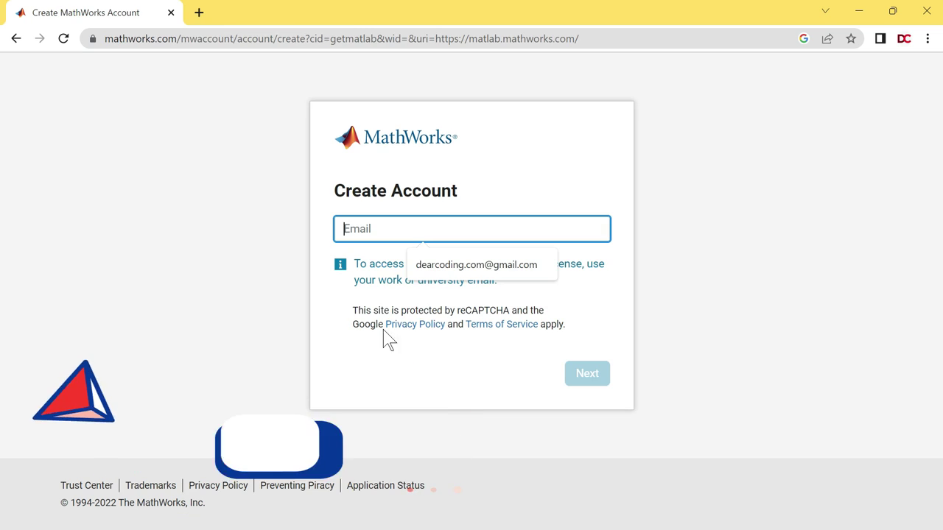
pyautogui.click(458, 230)
pyautogui.hotkey('ctrl', 'v')
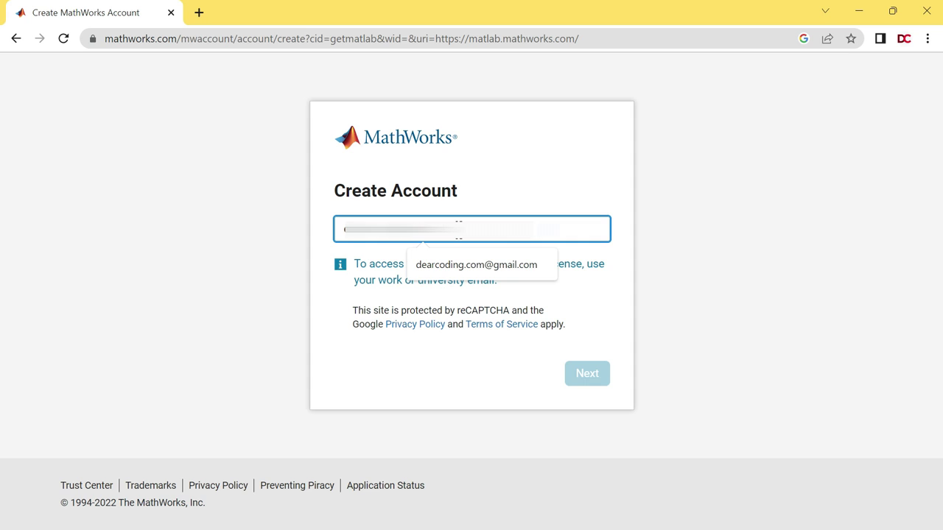
pyautogui.moveTo(341, 231); pyautogui.dragTo(496, 240)
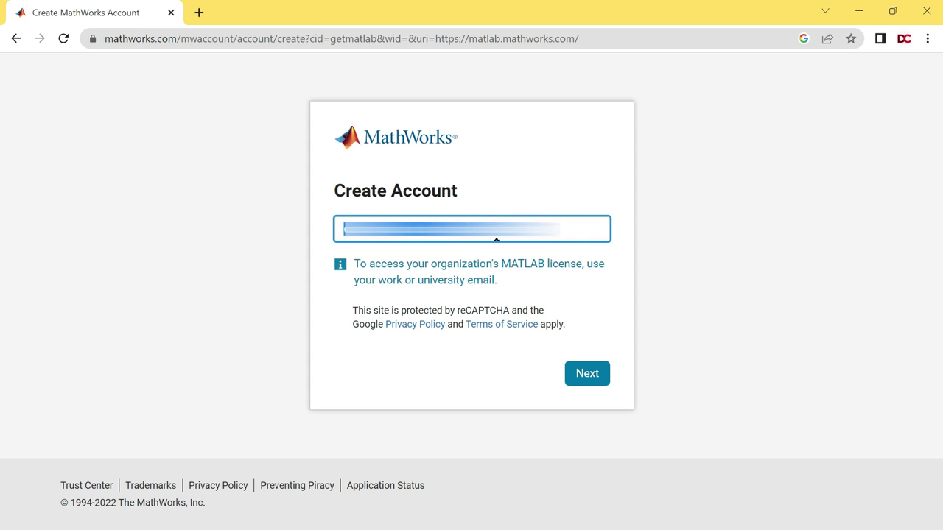
pyautogui.click(602, 389)
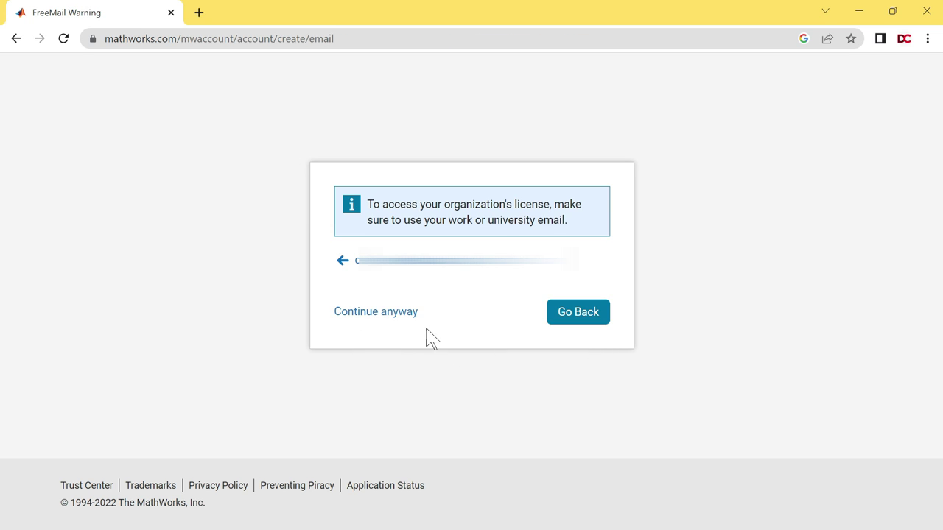
pyautogui.click(388, 315)
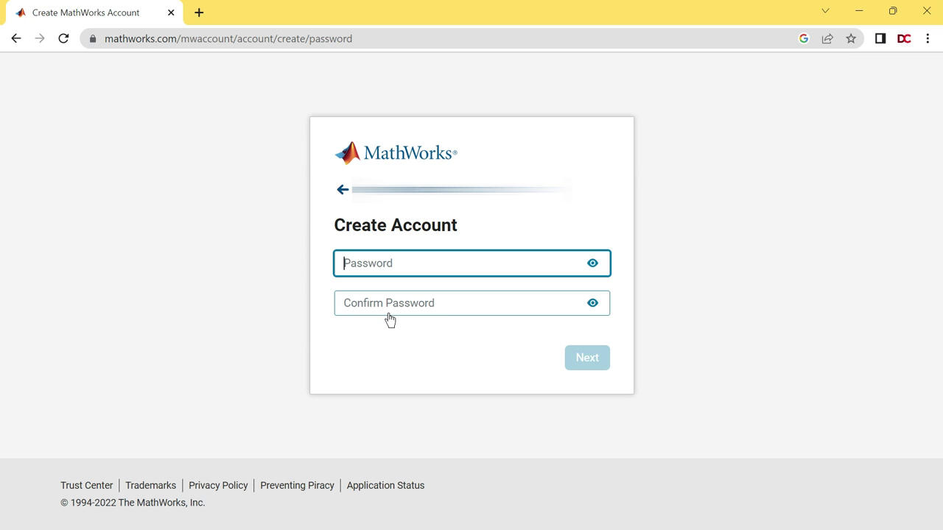
# - Enter the account password and repeat it in Confirm Password
pyautogui.hotkey('ctrl', 'v')
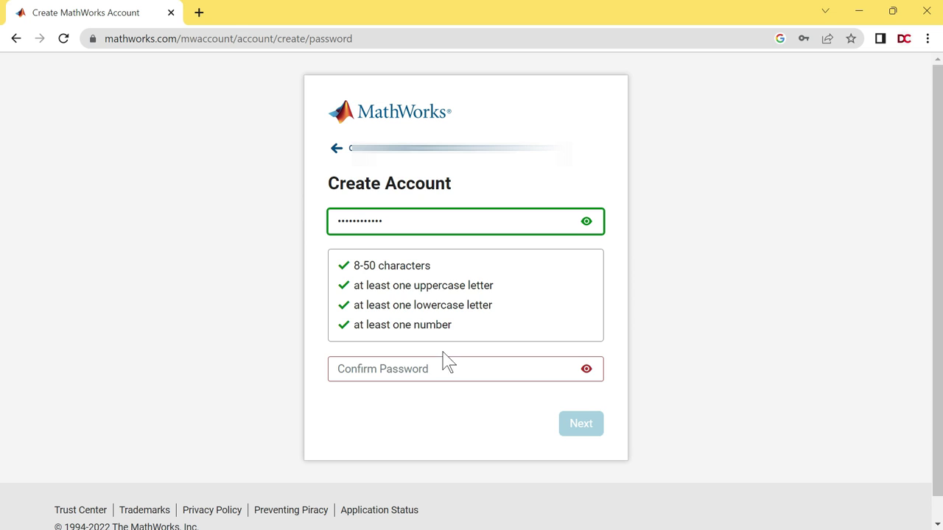
pyautogui.click(386, 372)
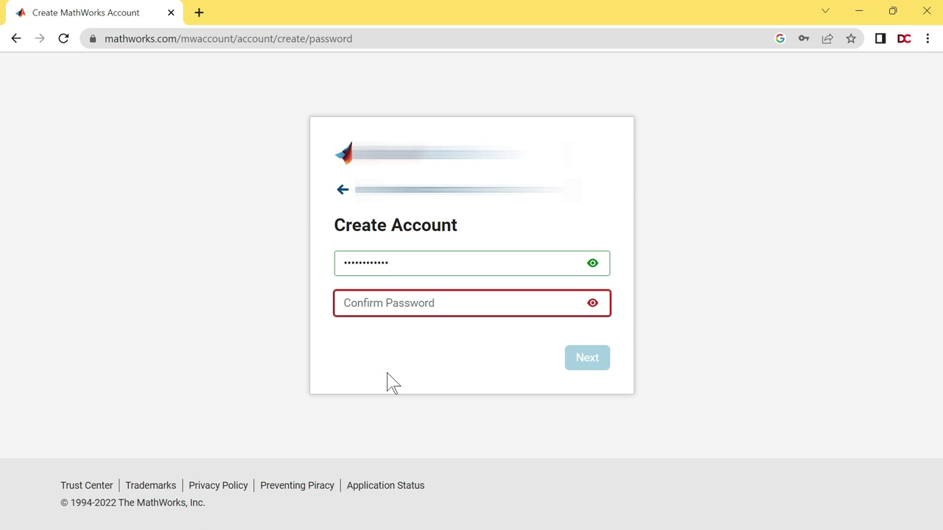
pyautogui.hotkey('ctrl', 'v')
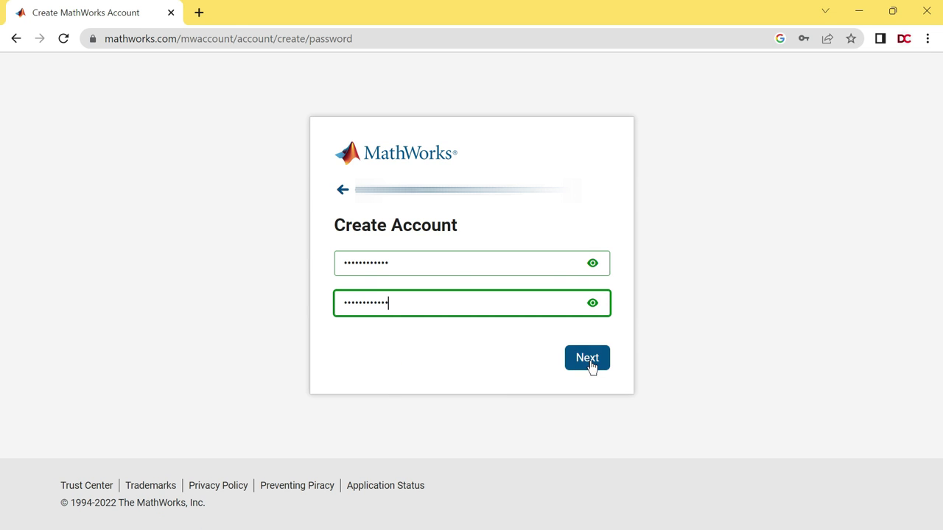
# - Submit the password and choose Never in Chrome's save-password prompt
pyautogui.click(594, 366)
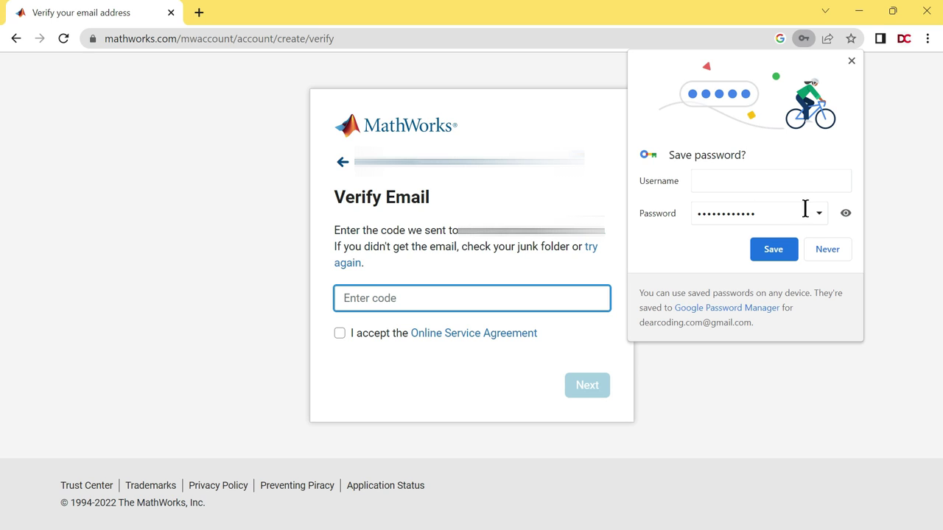
pyautogui.click(827, 249)
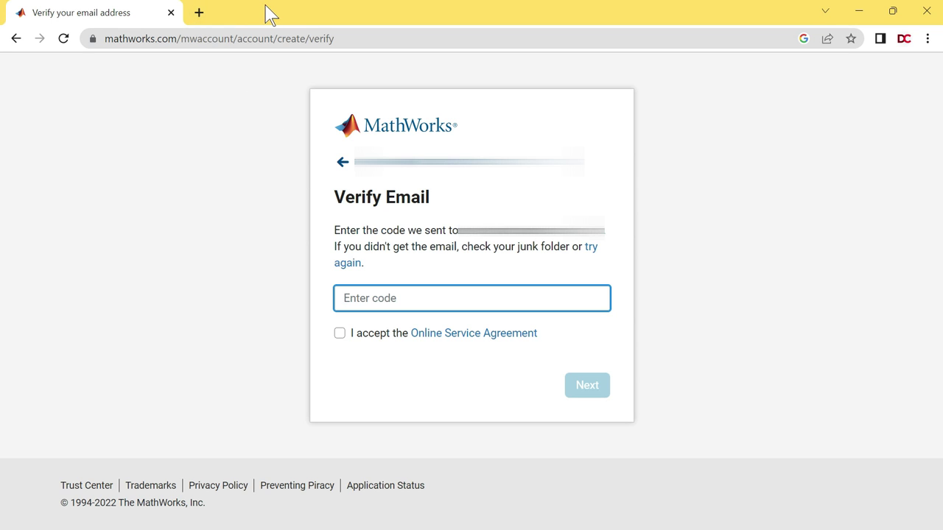
# - In a new tab, open the MathWorks Verify Email Address message in Gmail and select its code
pyautogui.click(199, 13)
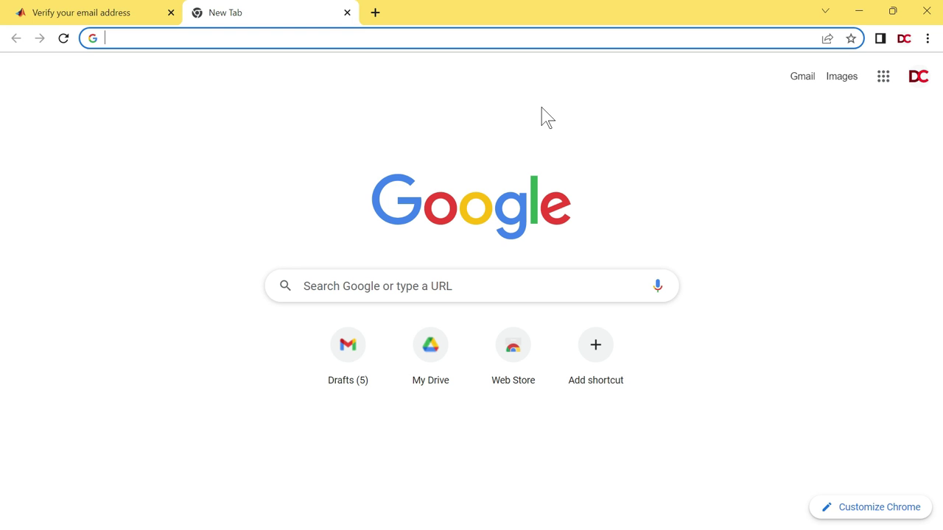
pyautogui.click(802, 80)
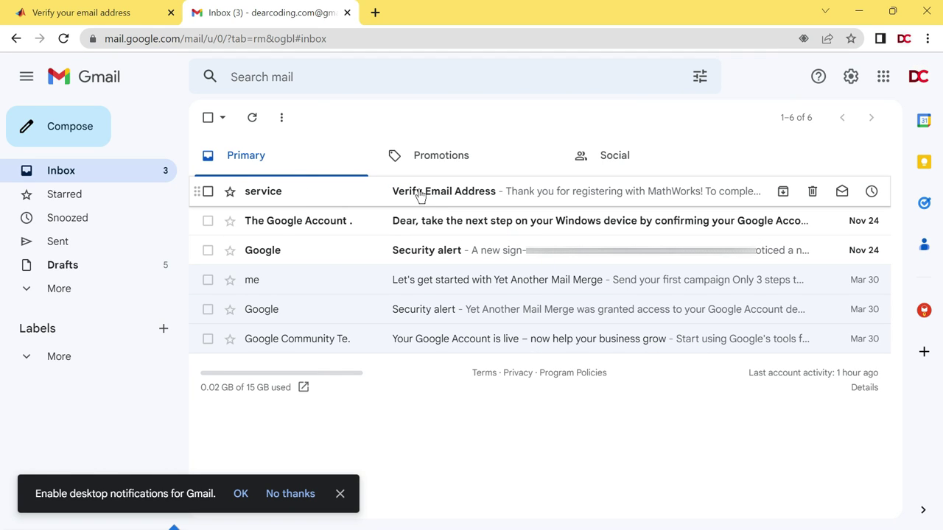
pyautogui.click(531, 195)
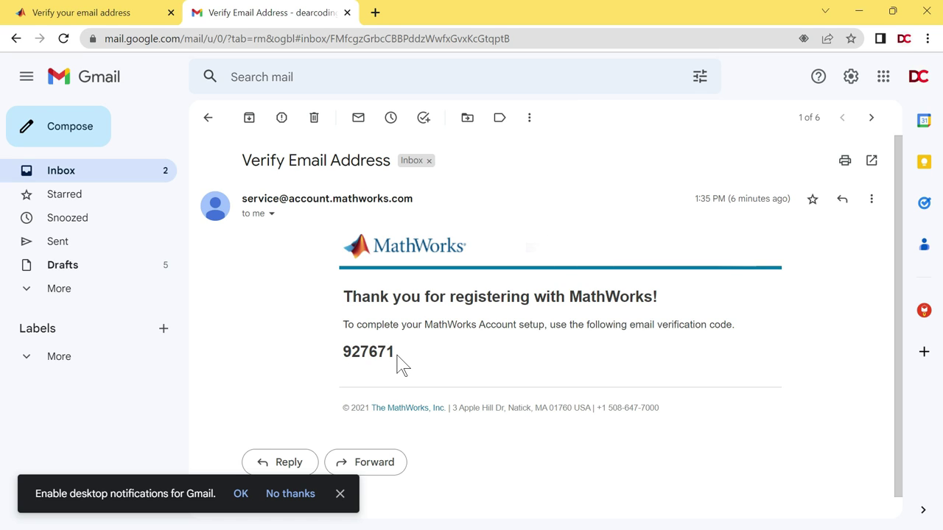
pyautogui.doubleClick(361, 351)
pyautogui.hotkey('ctrl', 'c')
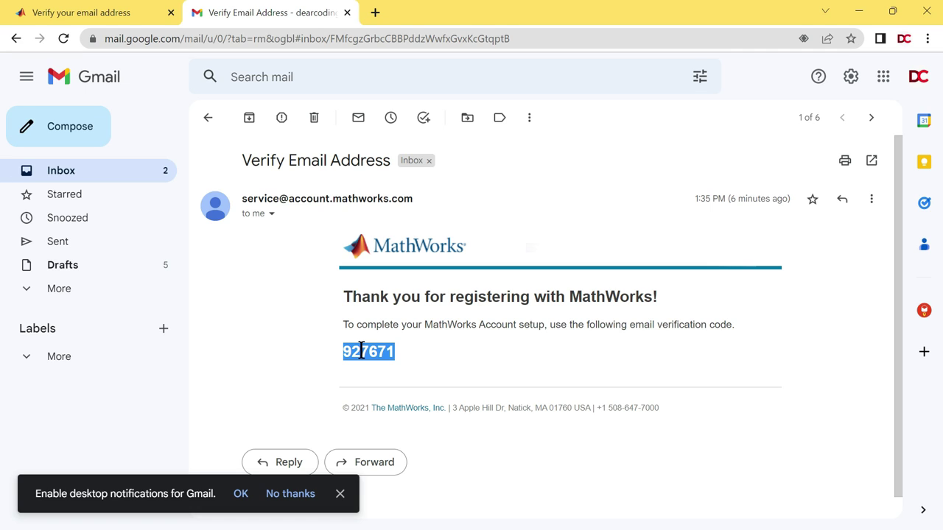
pyautogui.click(340, 495)
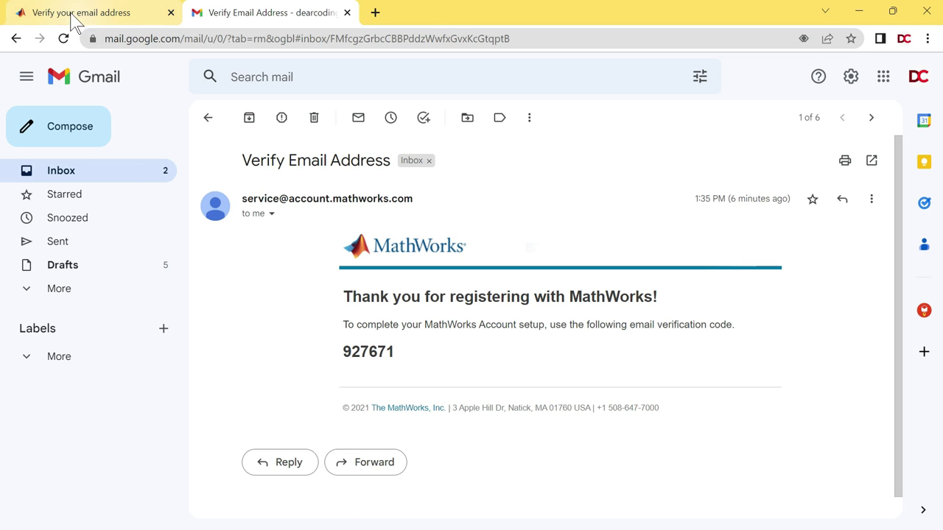
# - Paste the emailed code into the MathWorks Verify Email box and accept the Online Service Agreement
pyautogui.click(103, 14)
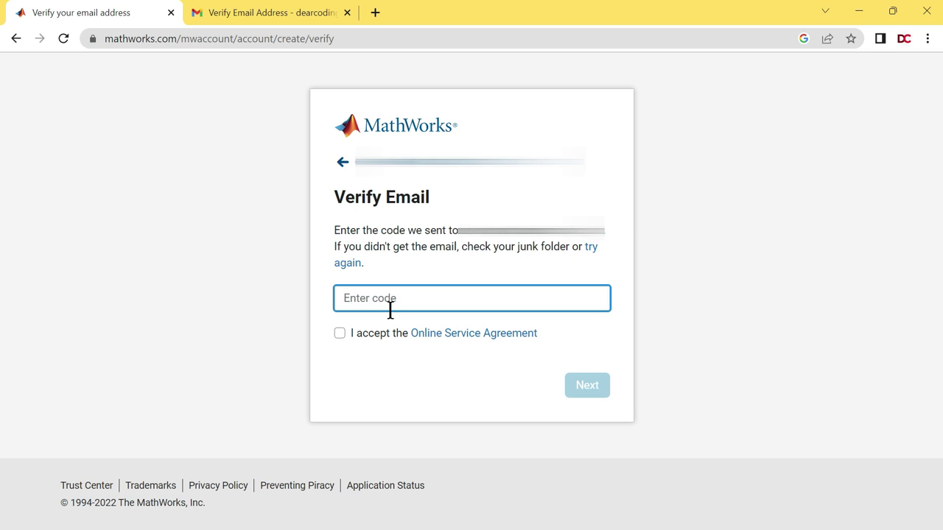
pyautogui.hotkey('ctrl', 'v')
pyautogui.click(341, 334)
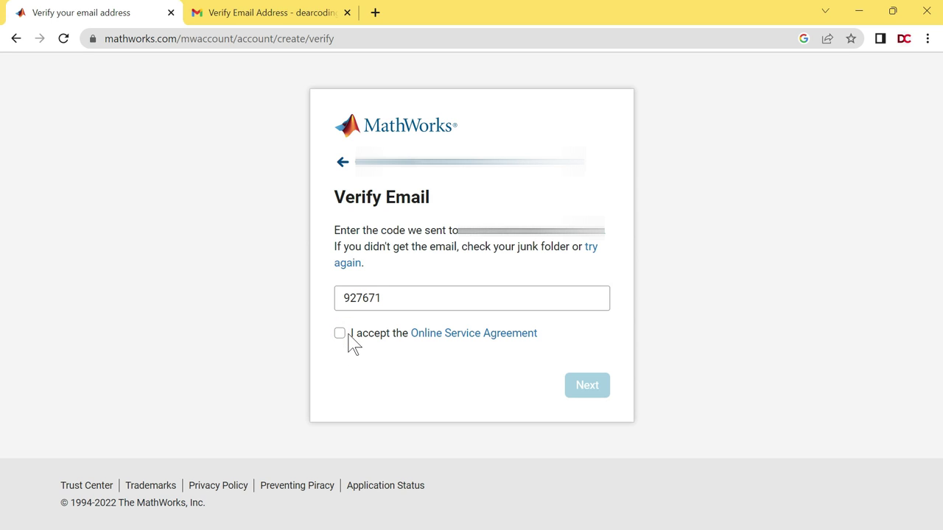
pyautogui.click(350, 333)
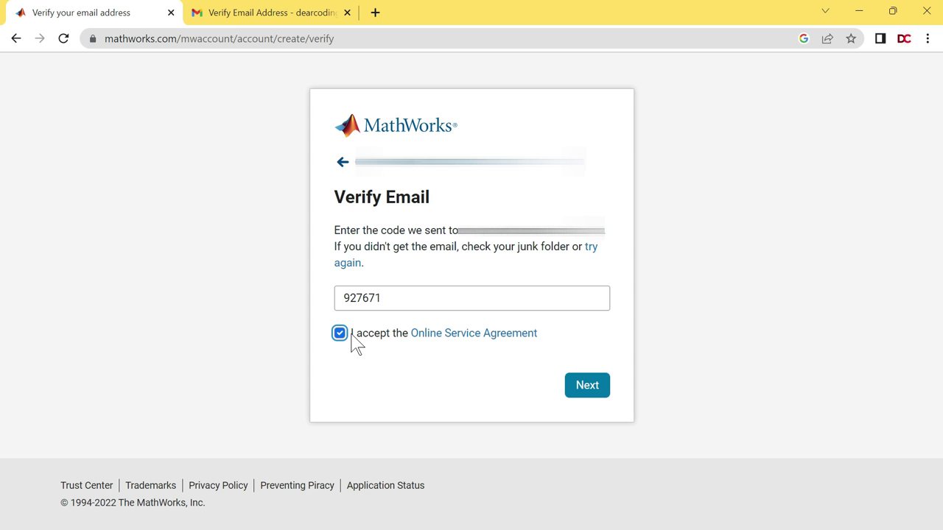
# - Submit the code, enter the first name, and choose India as the location
pyautogui.click(570, 392)
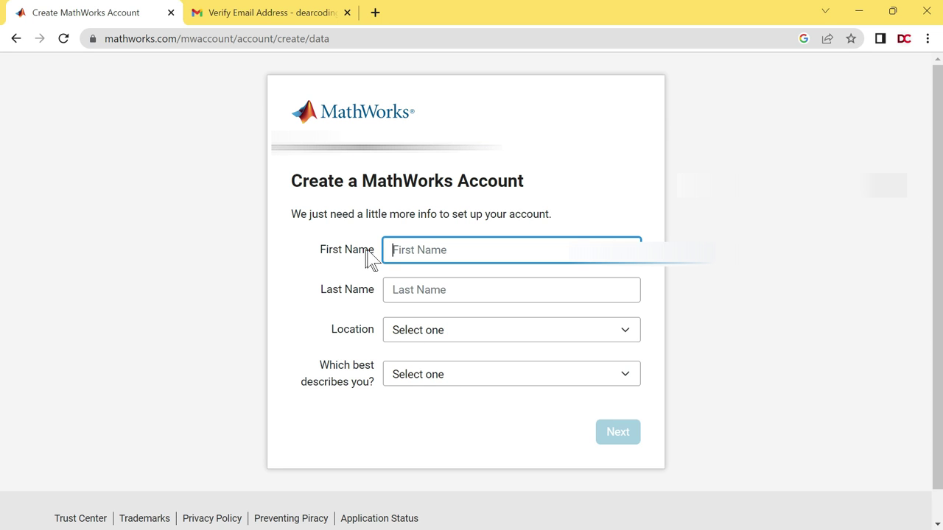
pyautogui.moveTo(321, 290); pyautogui.dragTo(376, 293)
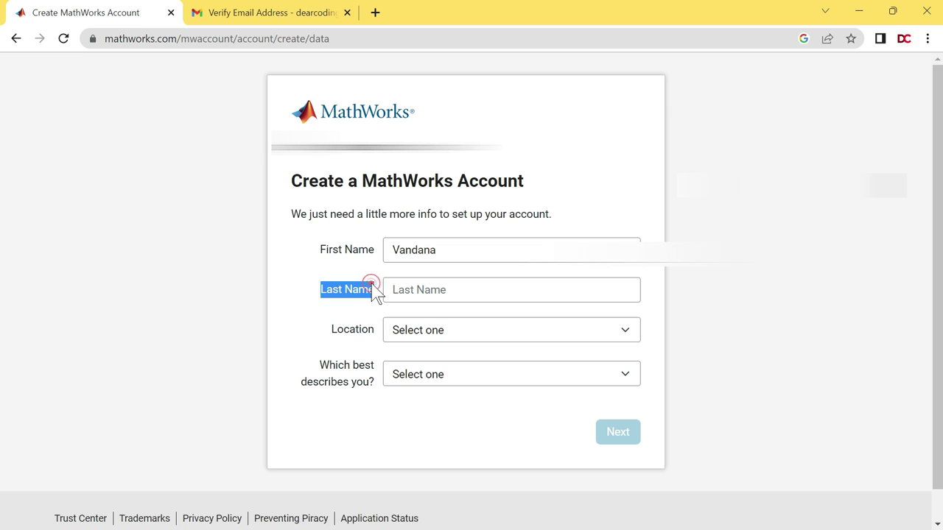
pyautogui.click(373, 290)
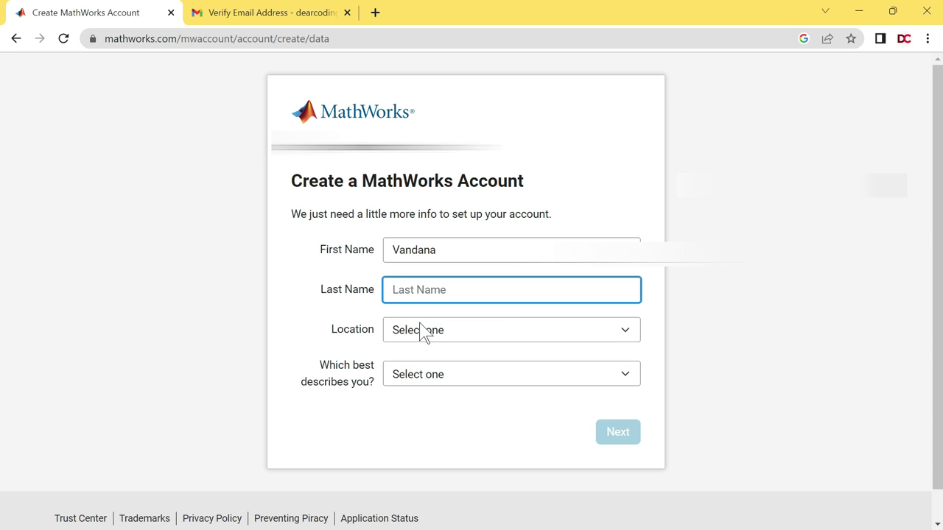
pyautogui.click(470, 335)
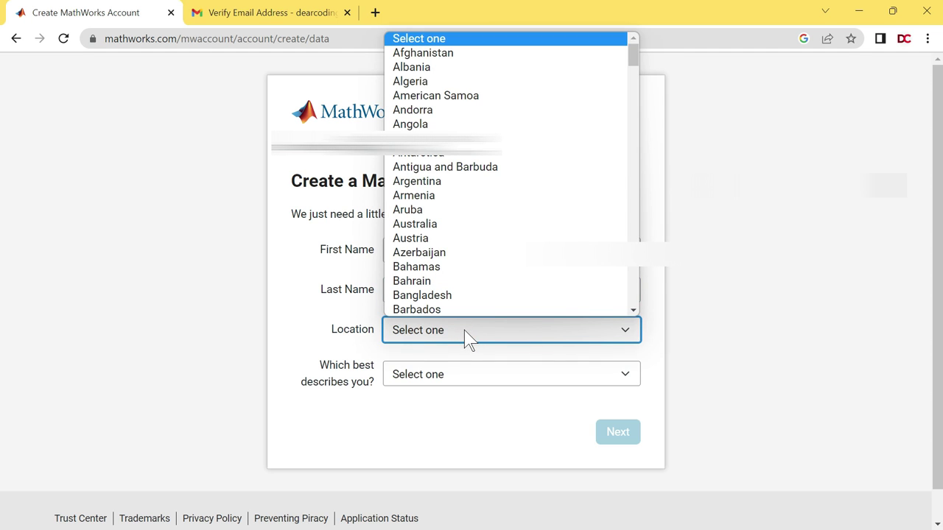
pyautogui.press('i')
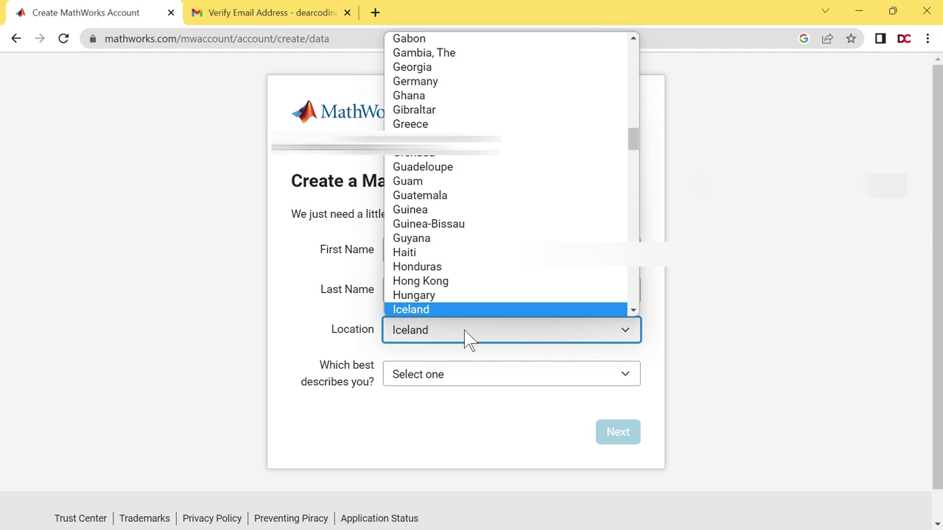
pyautogui.press('Down')
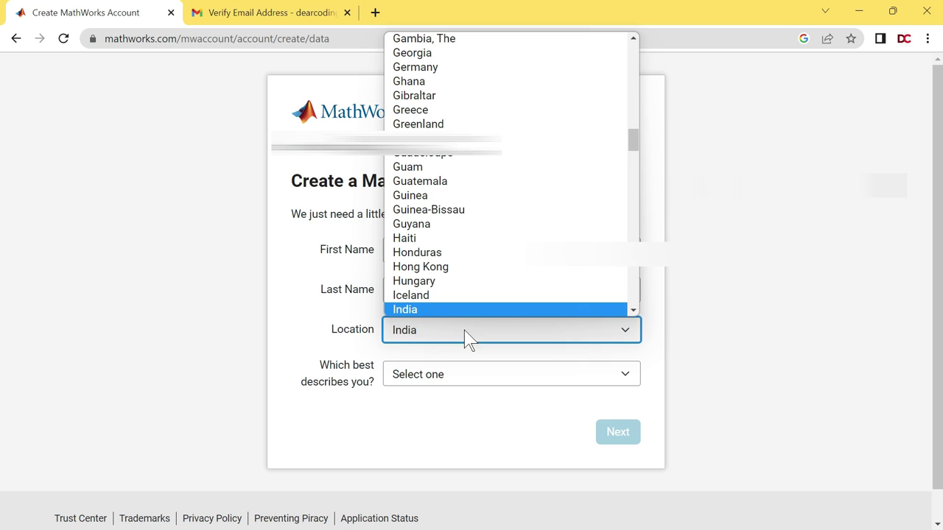
pyautogui.click(432, 339)
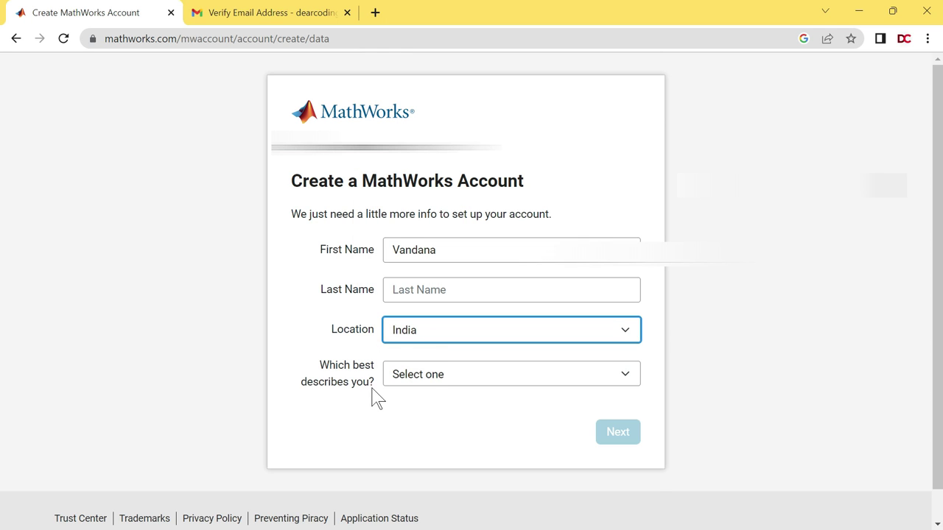
# - Choose Student, Computer Science department, Student (Graduate-level) role, and confirm being over 13
pyautogui.click(435, 375)
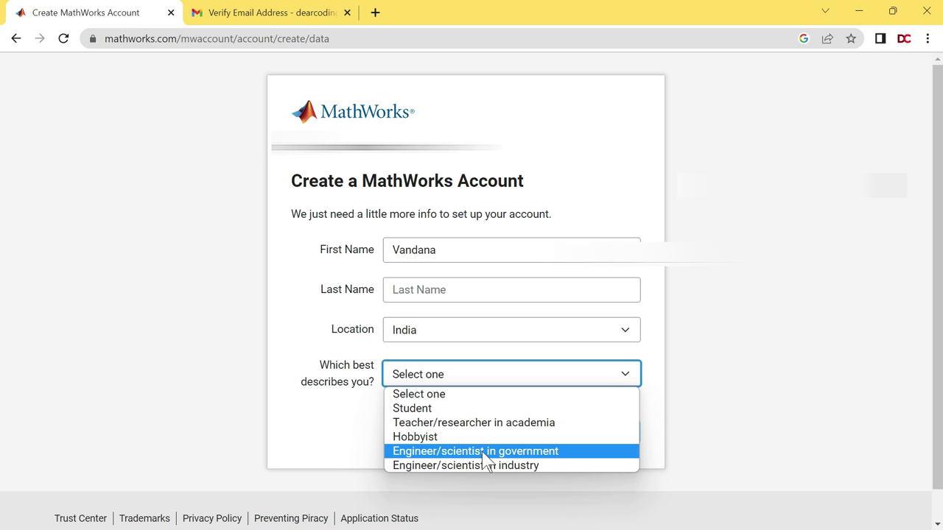
pyautogui.click(450, 409)
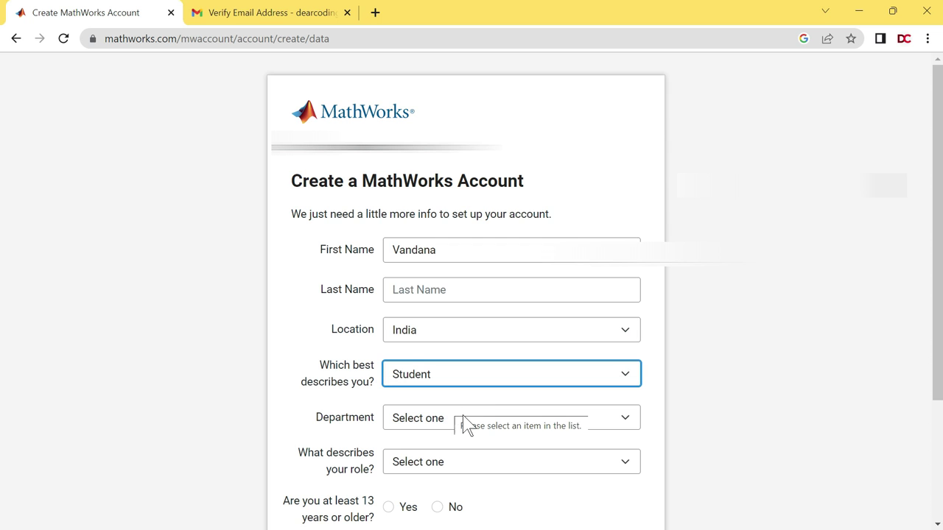
pyautogui.click(467, 435)
pyautogui.scroll(-1, 442, 317)
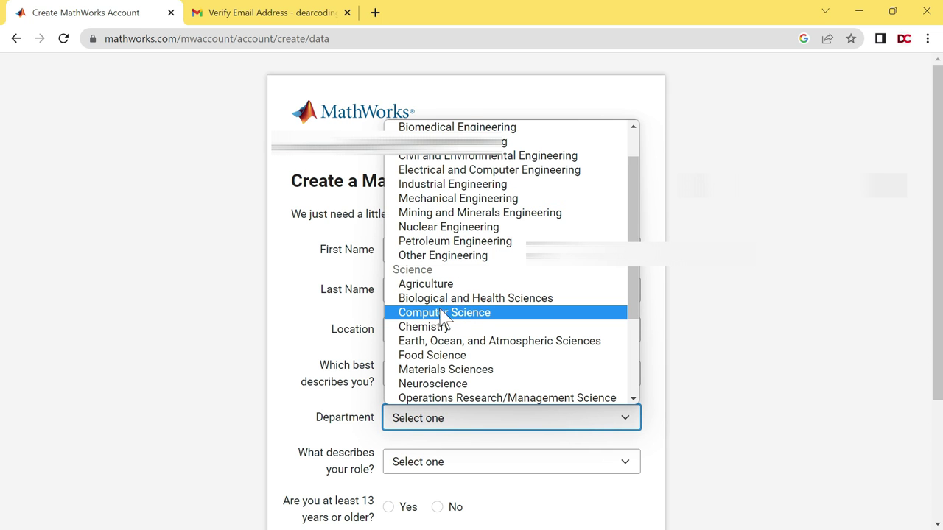
pyautogui.click(471, 318)
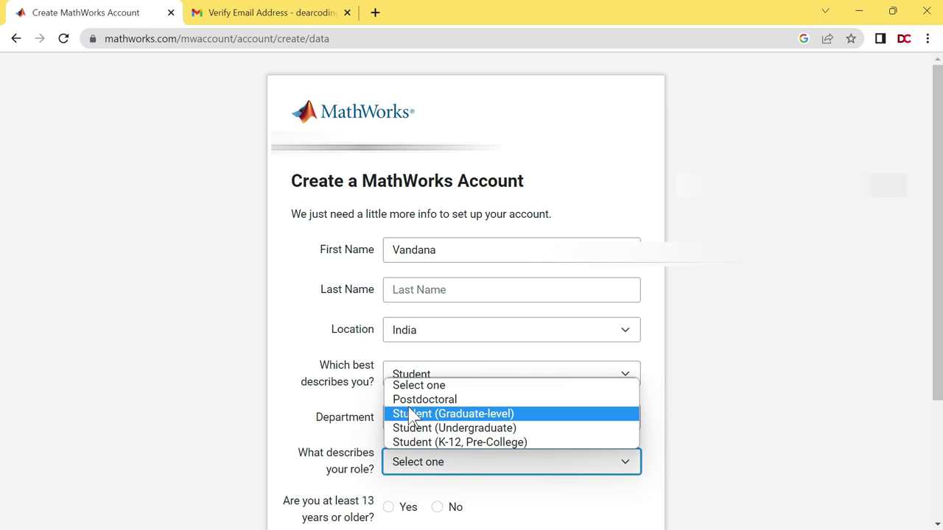
pyautogui.click(468, 416)
pyautogui.scroll(-3, 4, 246)
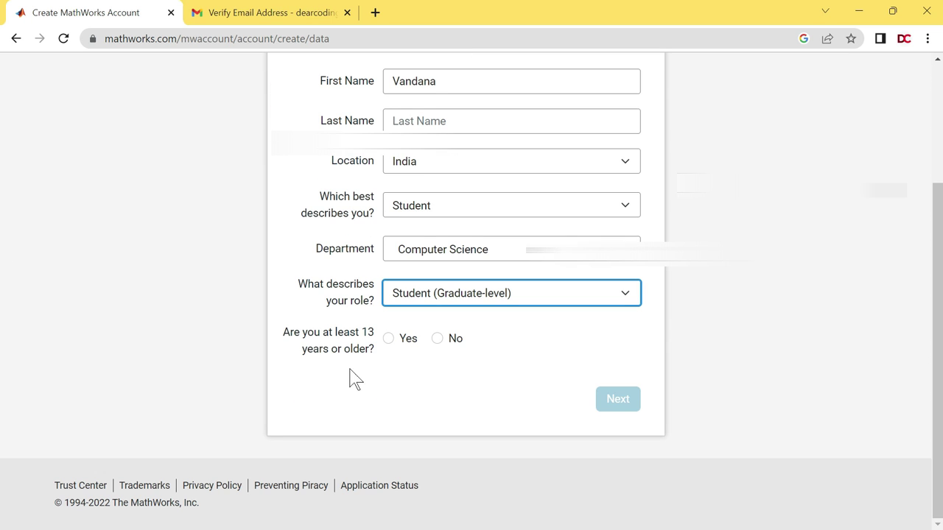
pyautogui.click(405, 339)
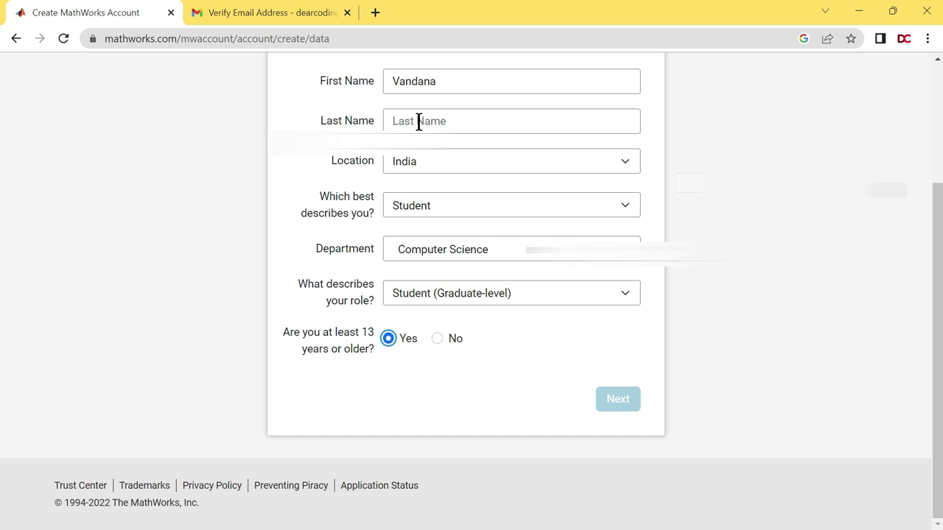
# - Fill in the missing last name, submit the details, and enter the school name
pyautogui.click(451, 122)
pyautogui.click(434, 122)
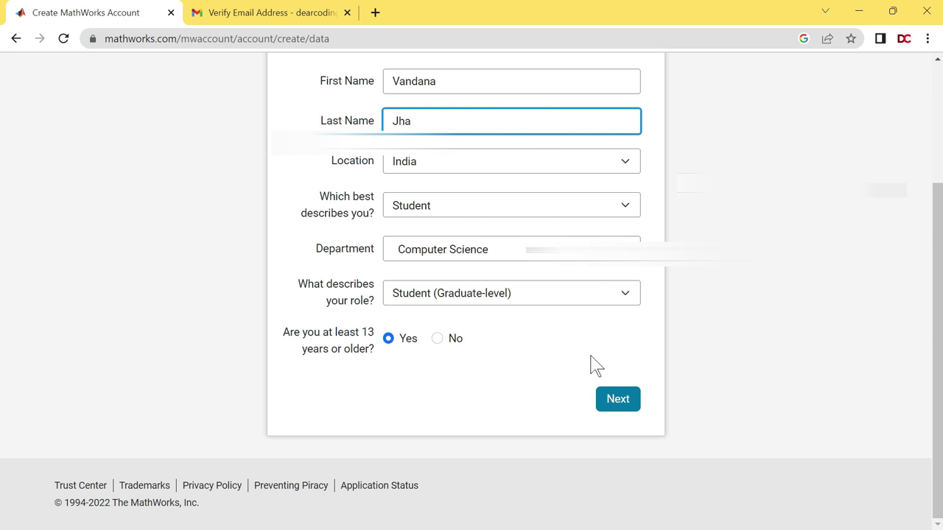
pyautogui.click(635, 406)
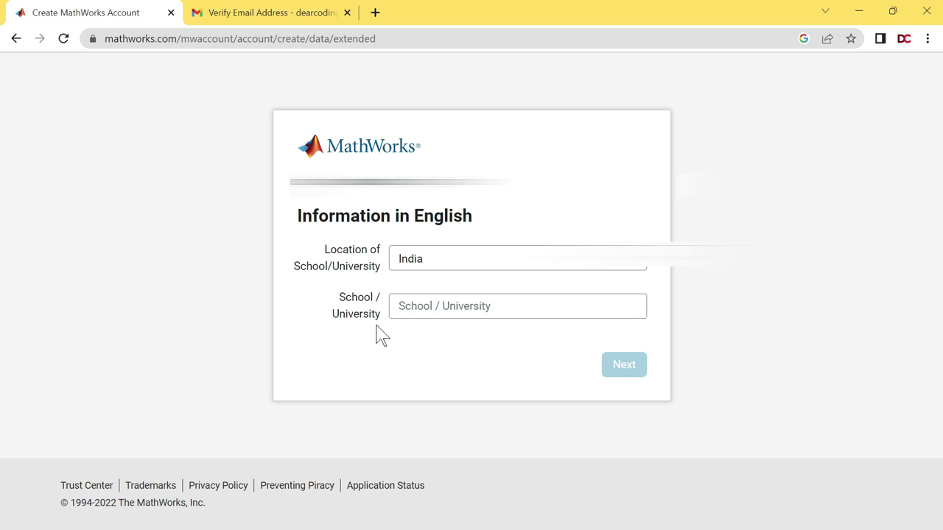
pyautogui.click(465, 308)
pyautogui.click(465, 371)
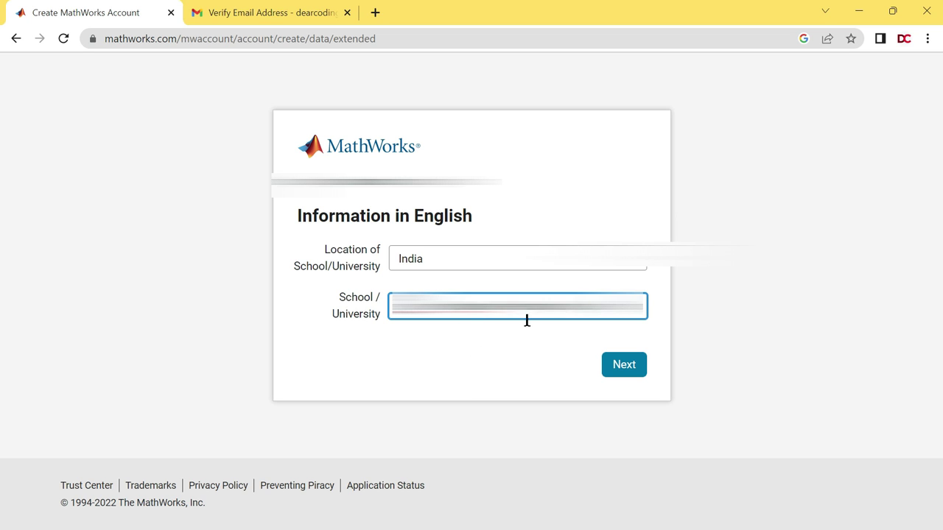
# - Submit the school details on Information in English to finish registration and reach matlab.mathworks.com
pyautogui.click(623, 367)
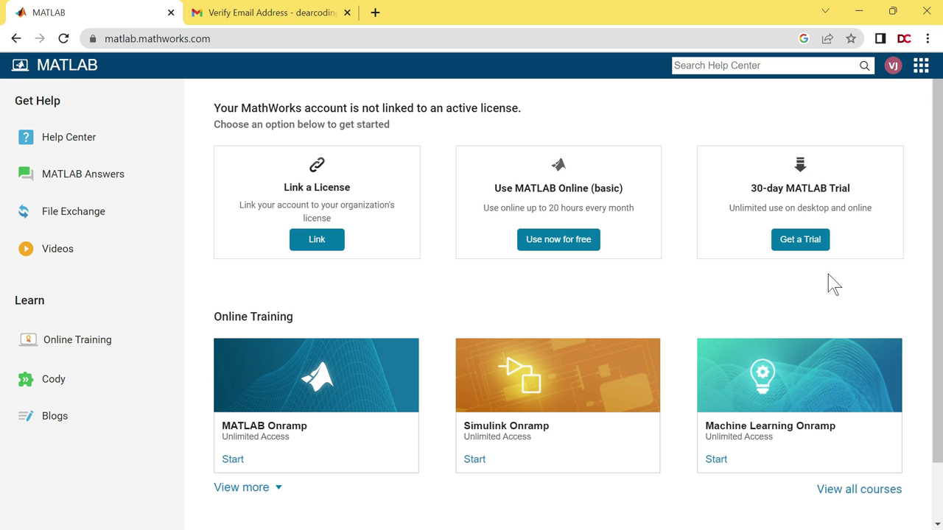
# - Open the free 30-day MATLAB trial form and fill in the state, city and ZIP code
pyautogui.click(807, 241)
pyautogui.scroll(-3, 4, 200)
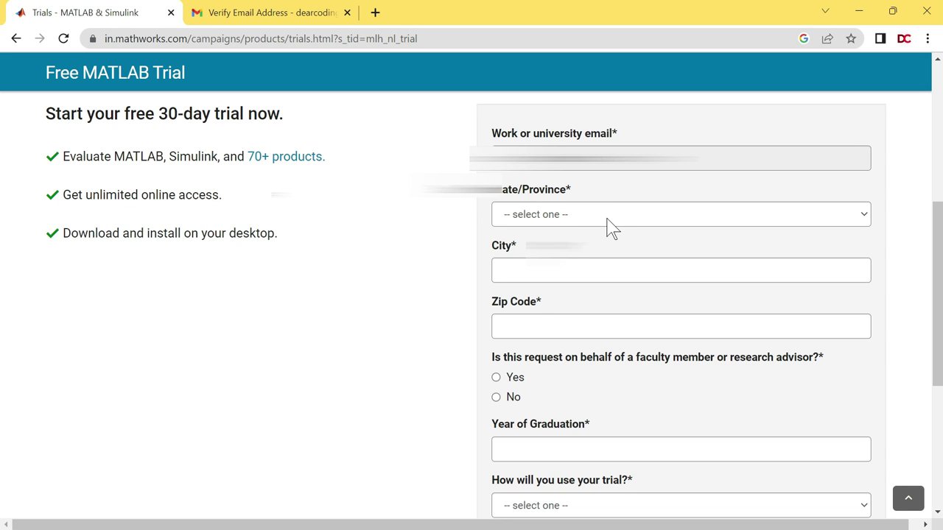
pyautogui.click(608, 215)
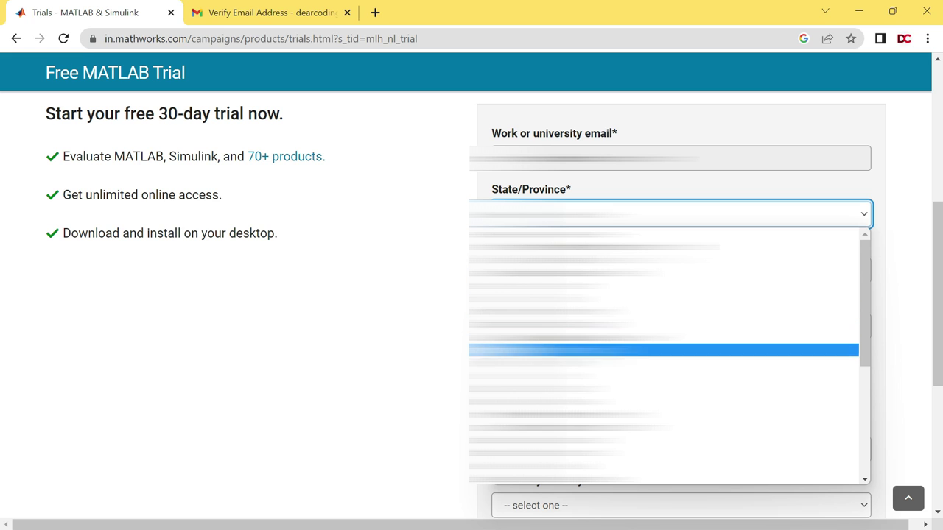
pyautogui.press('Tab')
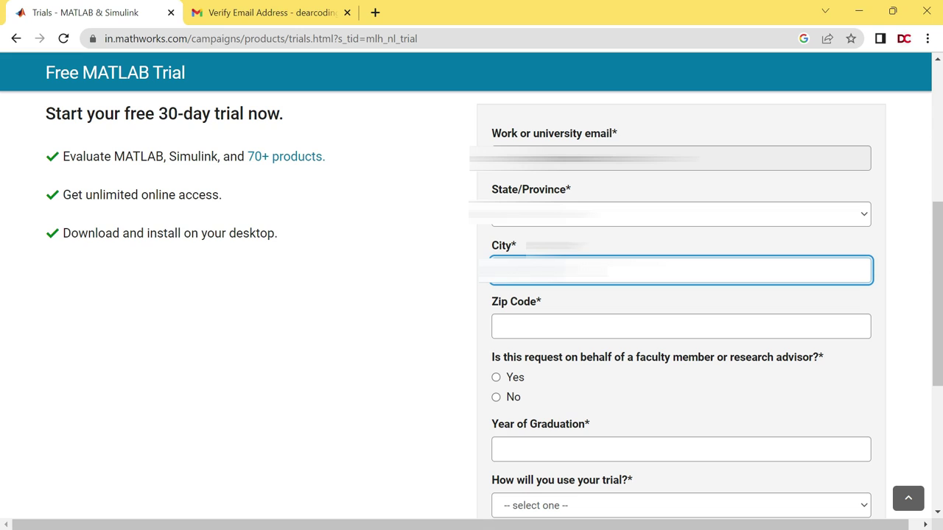
pyautogui.click(531, 337)
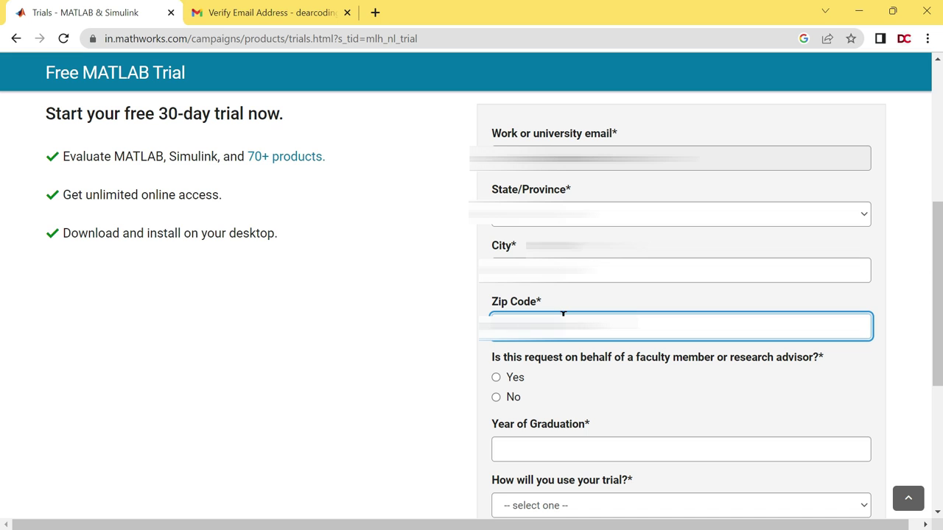
pyautogui.click(375, 13)
pyautogui.write('<a')
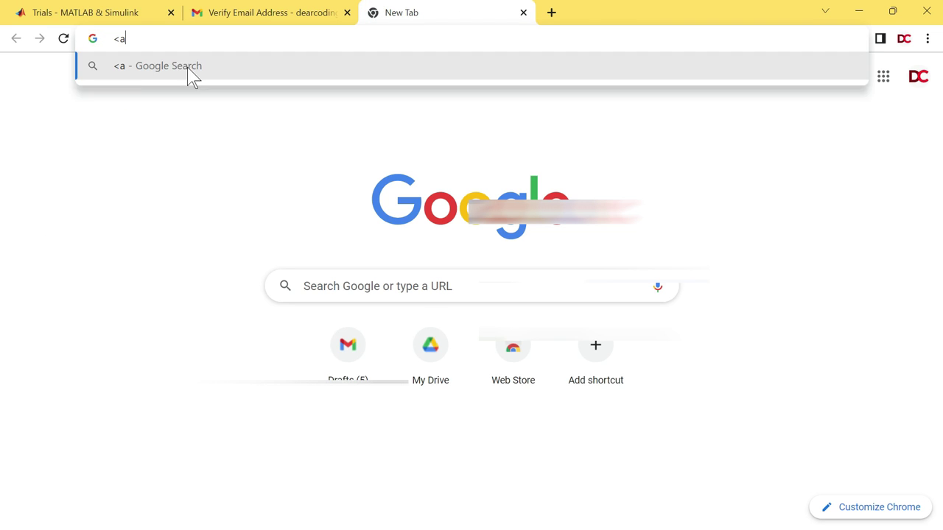
pyautogui.write('rea name')
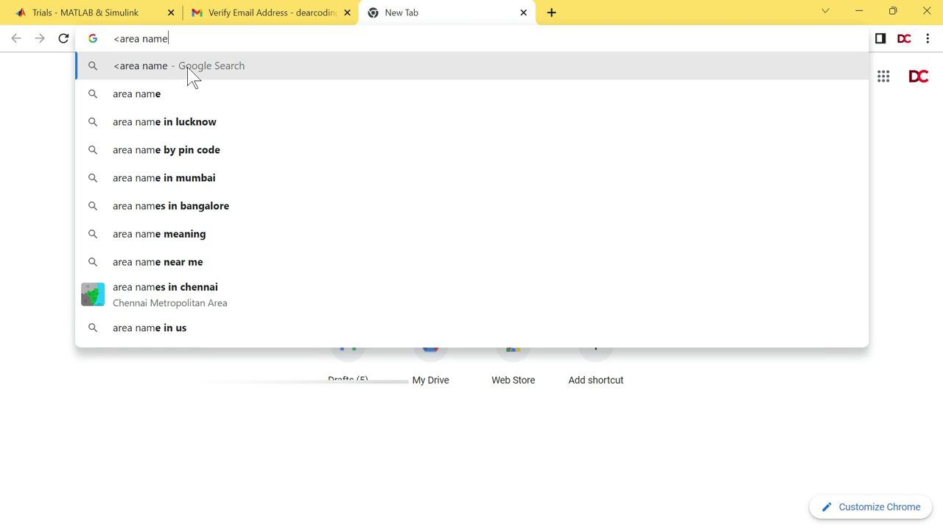
pyautogui.write('> zipcode')
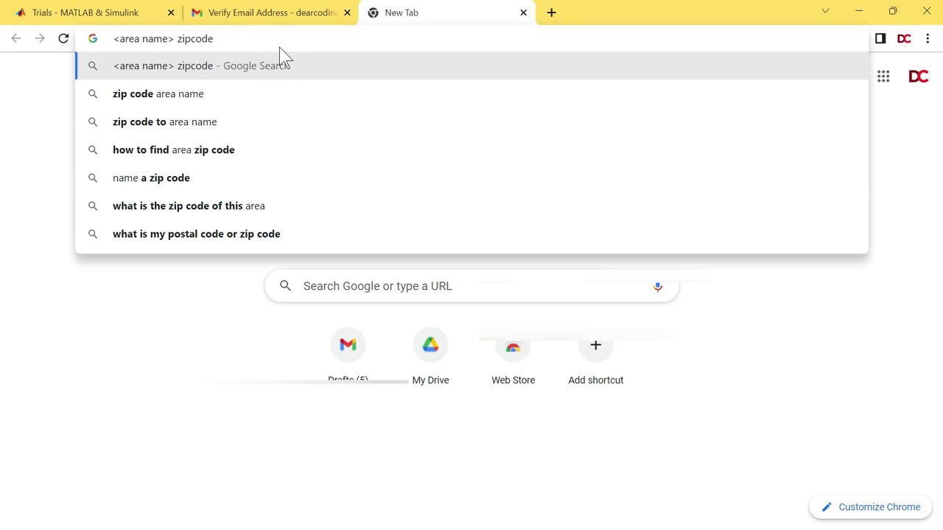
pyautogui.hotkey('ctrl', 'w')
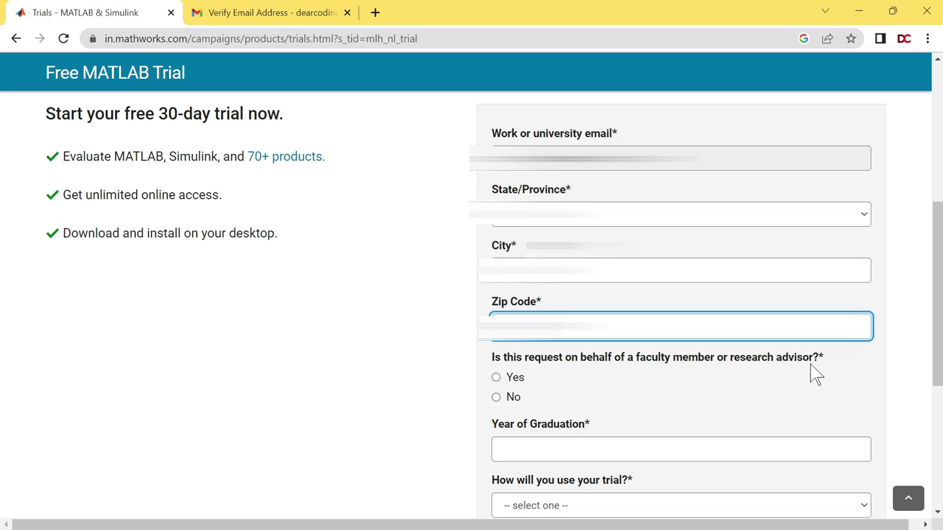
# - Answer No to the advisor question, set graduation year 2026, choose MATLAB Essentials, and submit
pyautogui.click(499, 404)
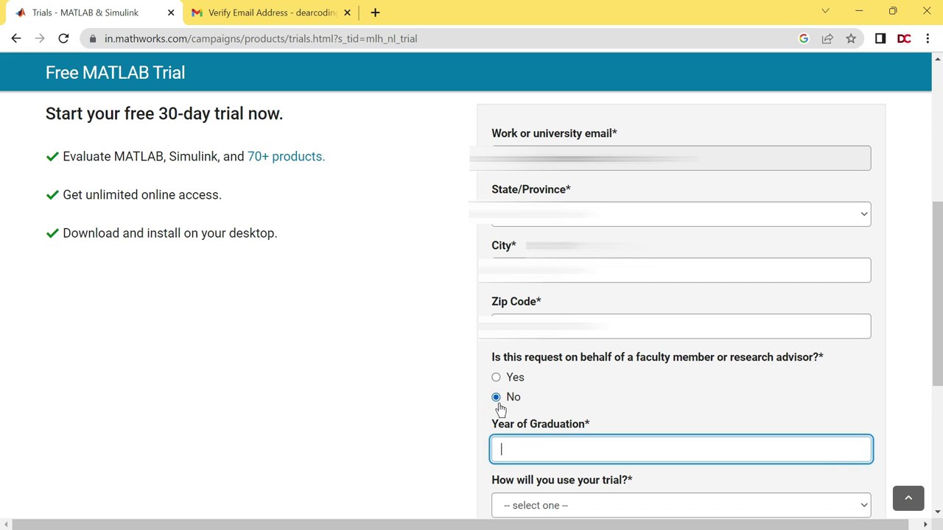
pyautogui.scroll(-3, 935, 346)
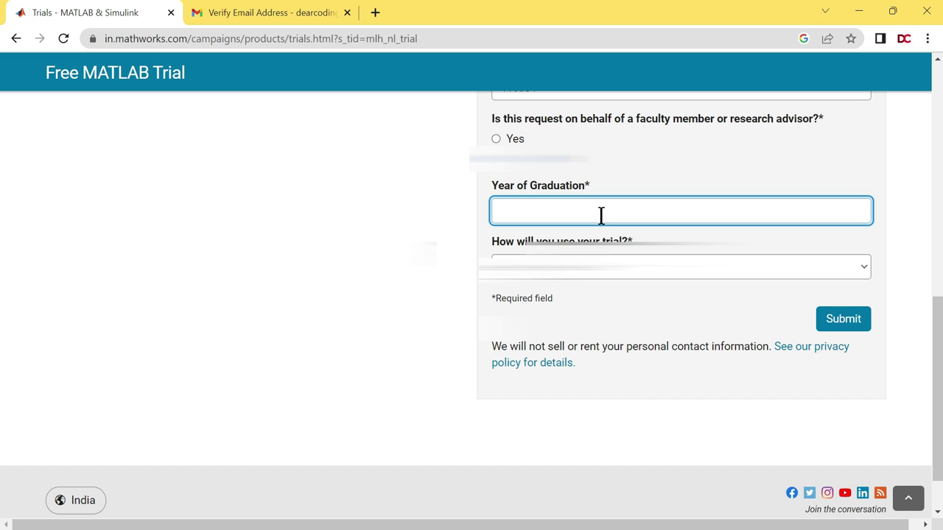
pyautogui.write('2026')
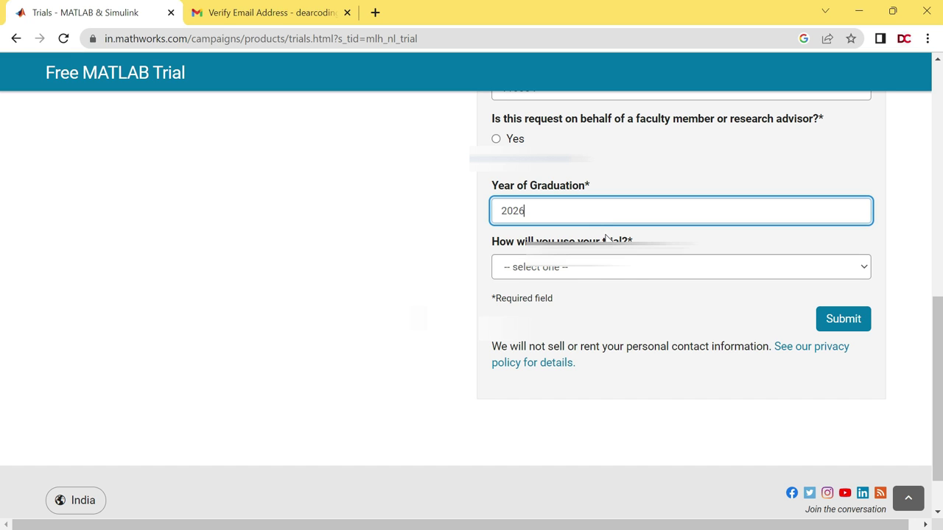
pyautogui.click(633, 268)
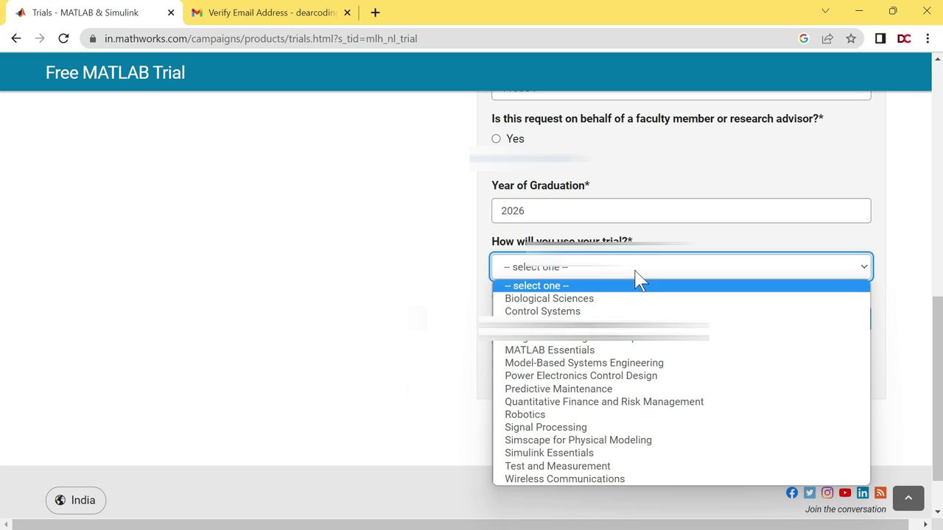
pyautogui.click(587, 352)
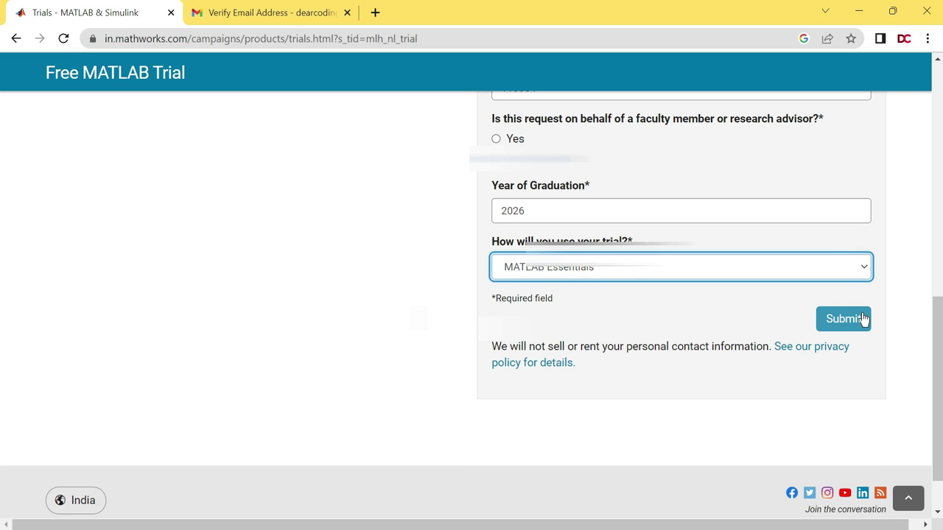
pyautogui.click(843, 318)
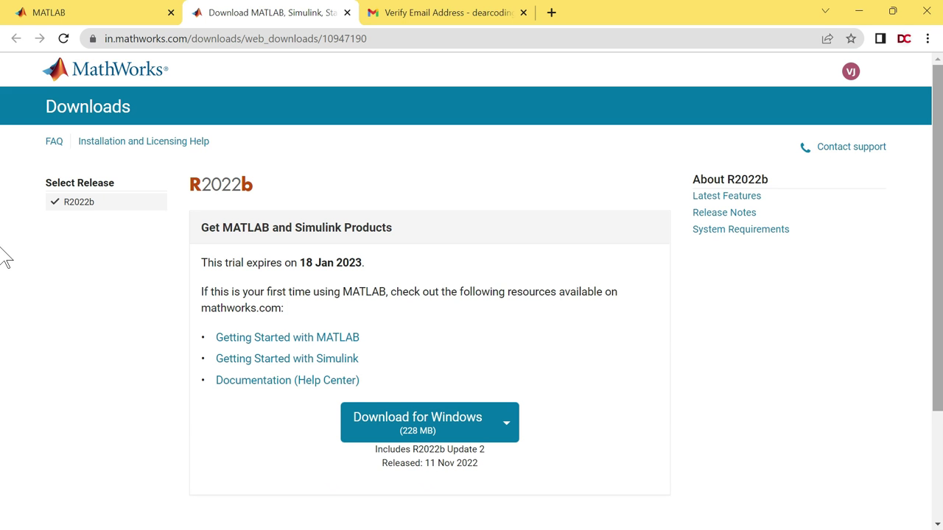
# - On the R2022b downloads page, expand the macOS and Linux alternatives beside Download for Windows
pyautogui.scroll(-2, 5, 280)
pyautogui.scroll(-1, 6, 335)
pyautogui.moveTo(406, 301); pyautogui.dragTo(498, 308)
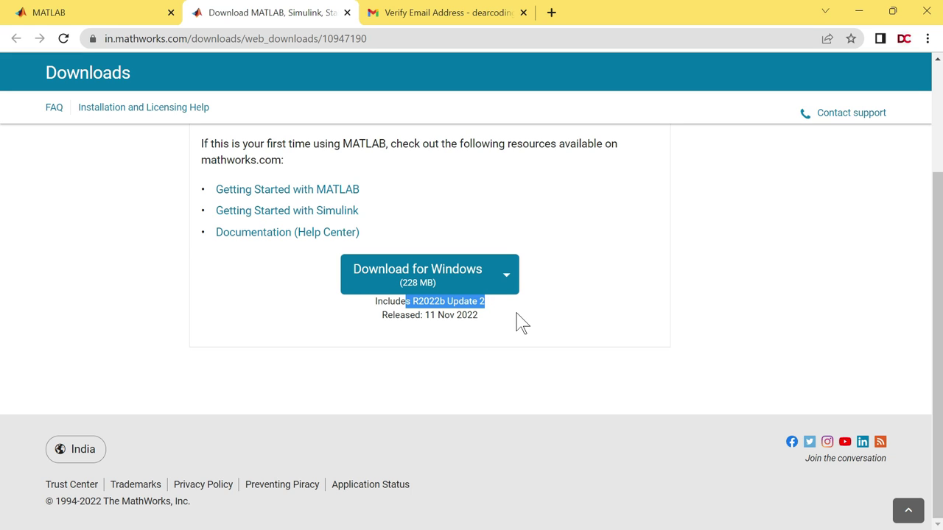
pyautogui.click(518, 322)
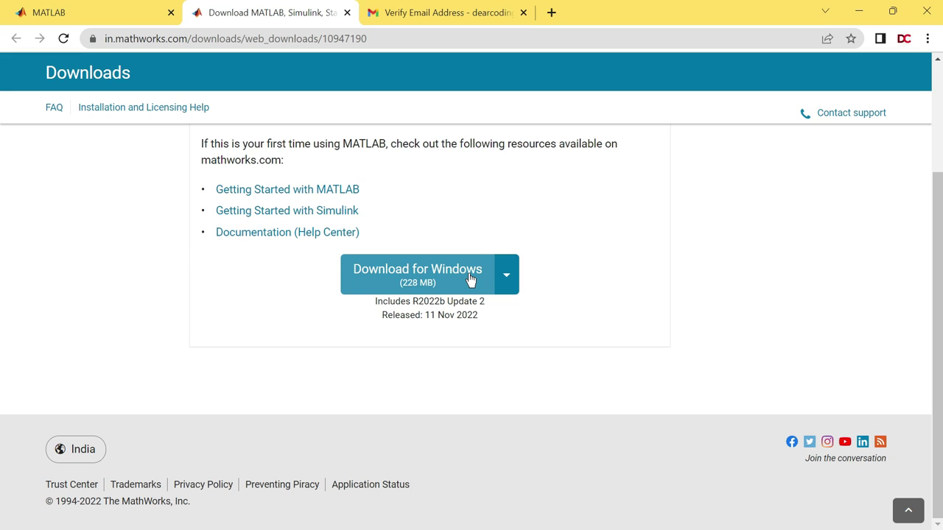
pyautogui.click(506, 275)
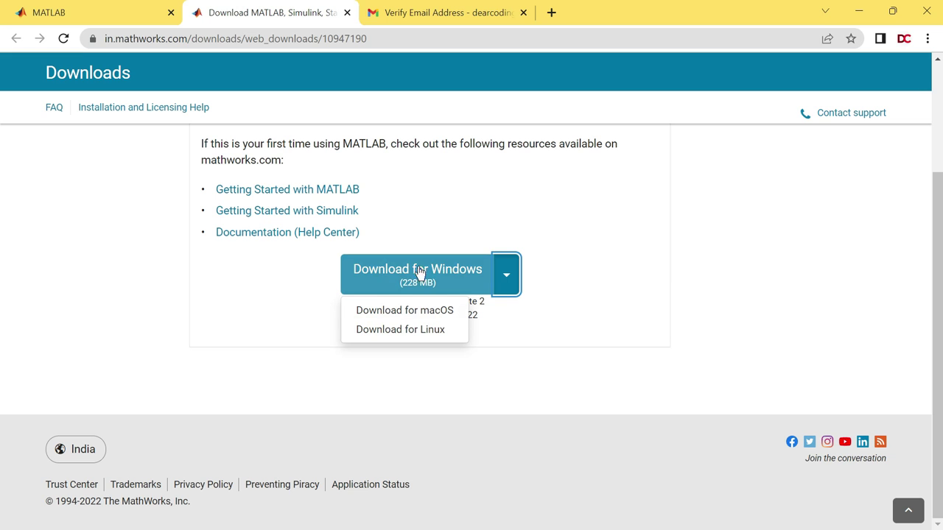
# - Save the 228 MB matlab_R2022b_win64.exe installer into Downloads and open its download-bar options
pyautogui.click(467, 274)
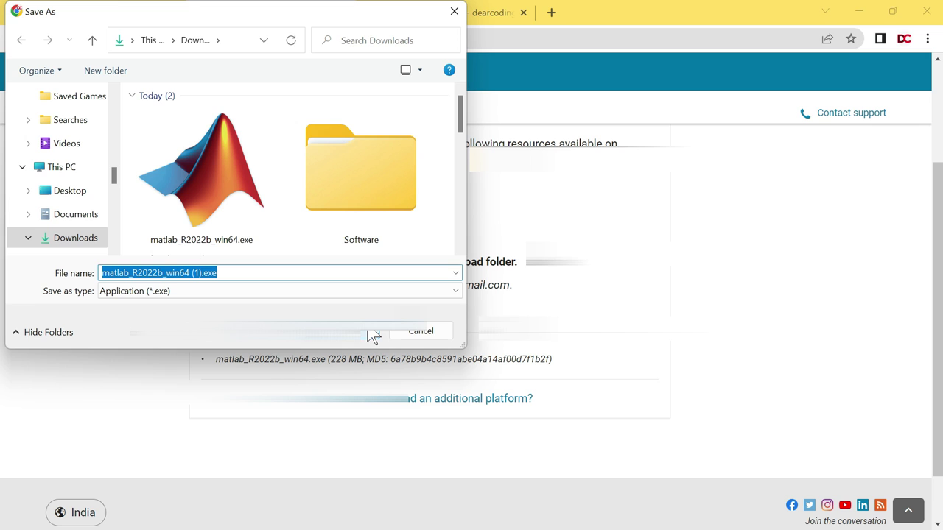
pyautogui.click(423, 335)
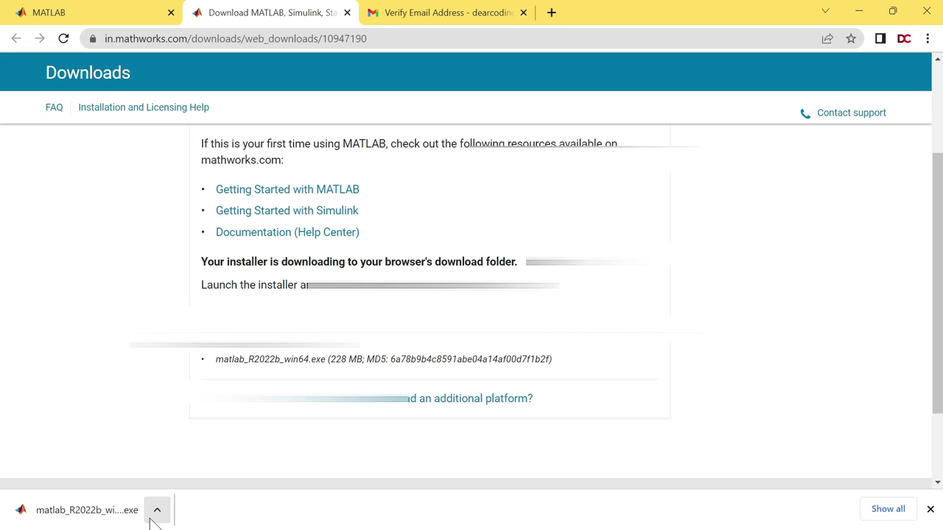
pyautogui.click(156, 512)
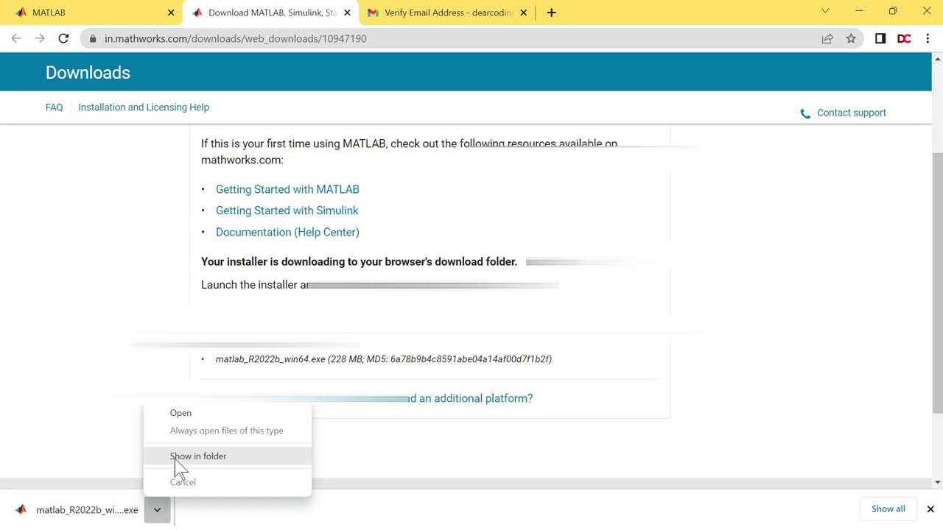
# - Show matlab_R2022b_win64.exe in its folder, run it, and decline aborting the unzip
pyautogui.click(218, 460)
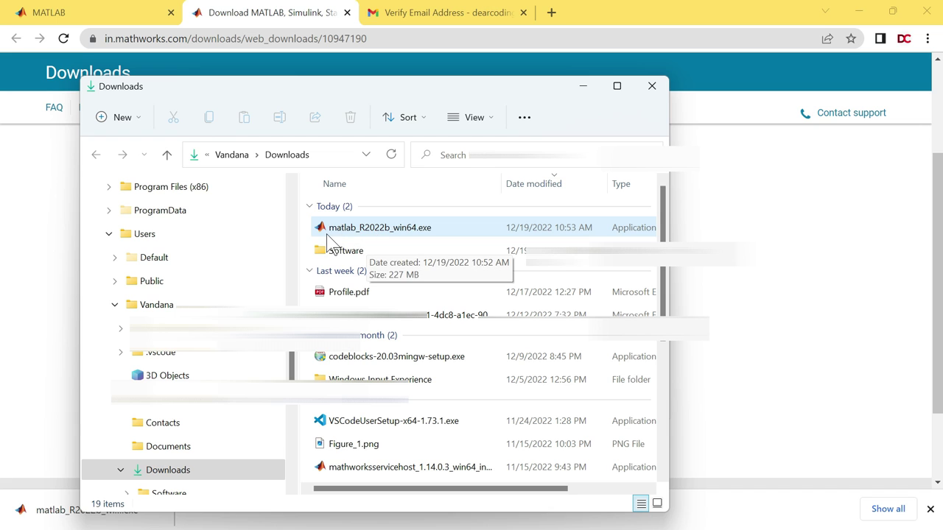
pyautogui.doubleClick(380, 230)
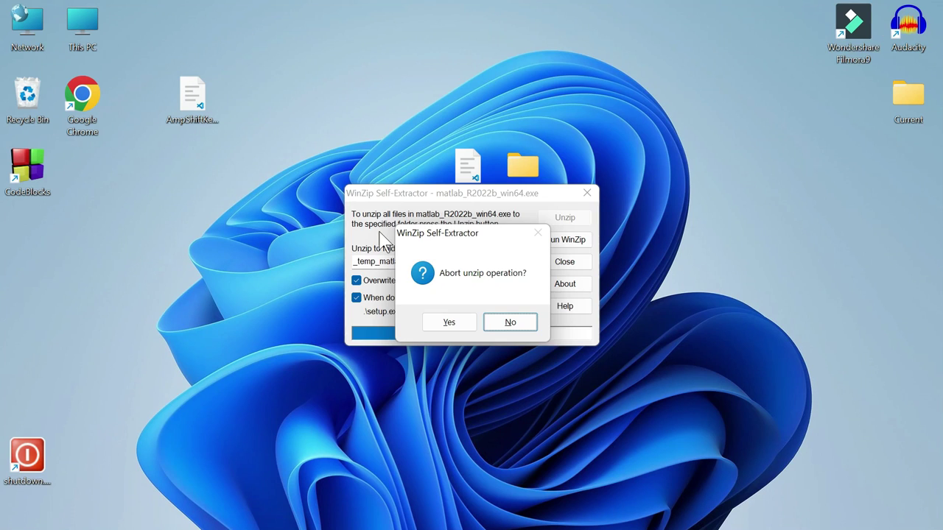
pyautogui.click(514, 324)
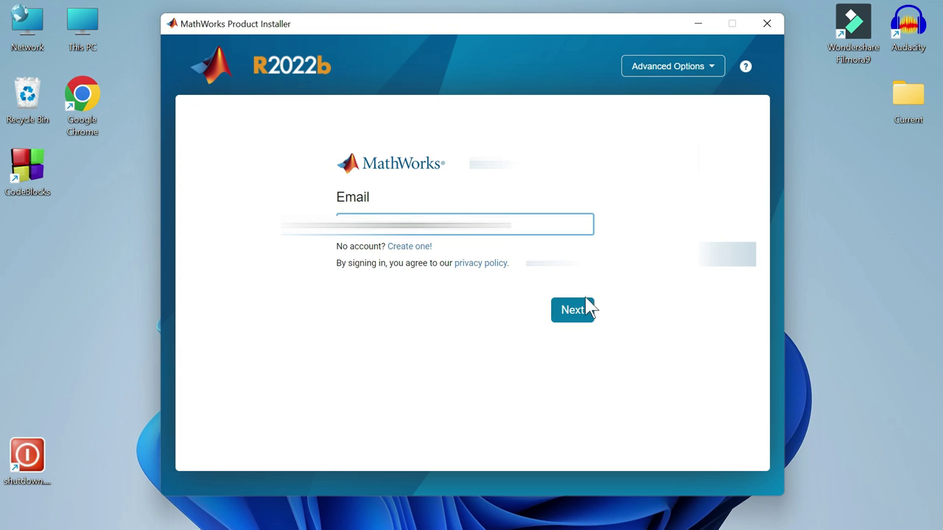
# - Sign in to the MathWorks account with the account e-mail and password
pyautogui.click(568, 315)
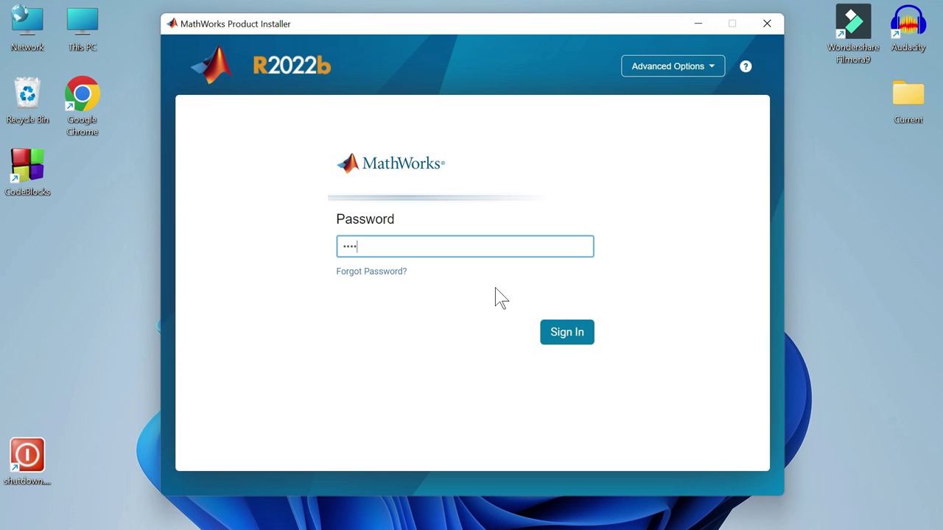
pyautogui.write('••••••••••••')
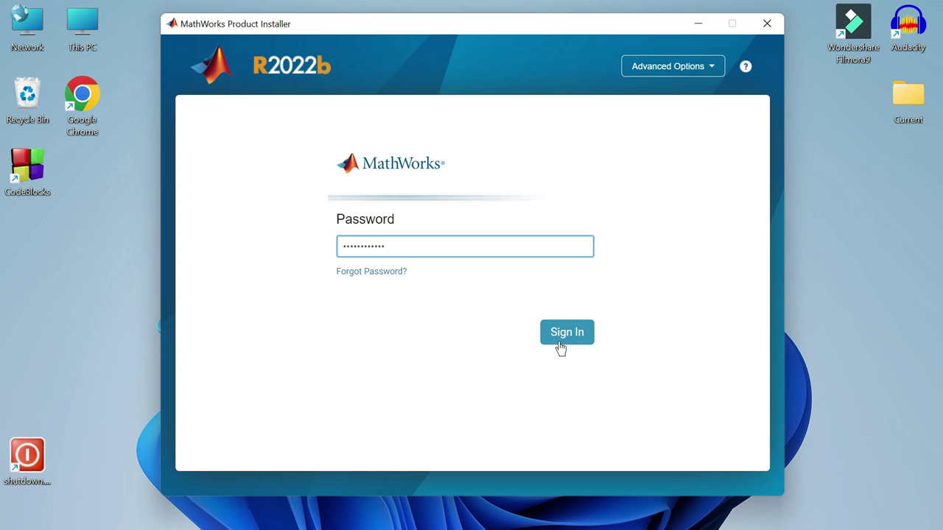
pyautogui.click(583, 338)
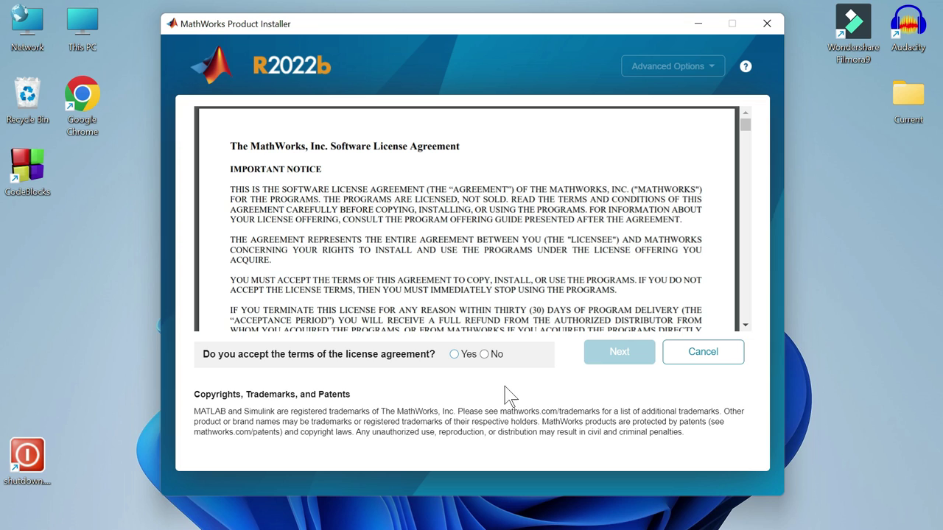
# - Accept the license agreement, choose the MathWorks Trial license, and confirm the user details
pyautogui.click(455, 355)
pyautogui.click(622, 353)
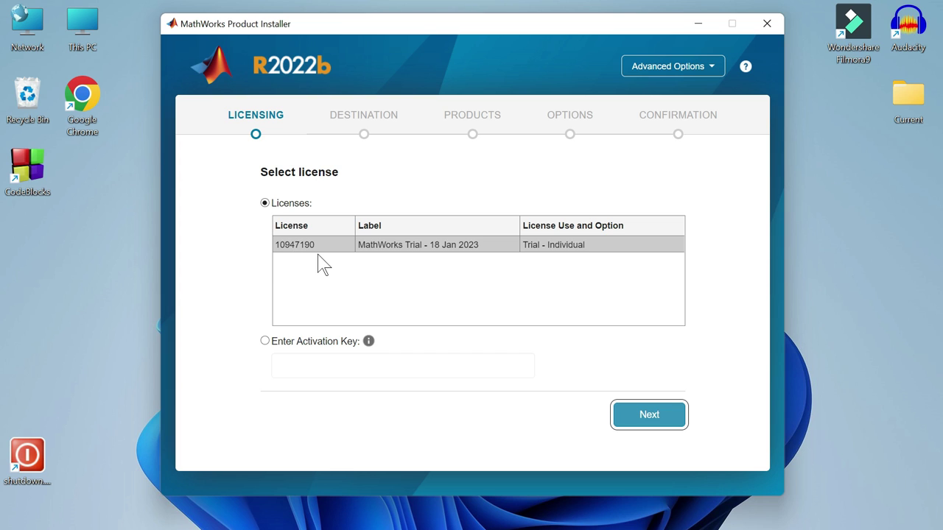
pyautogui.click(649, 415)
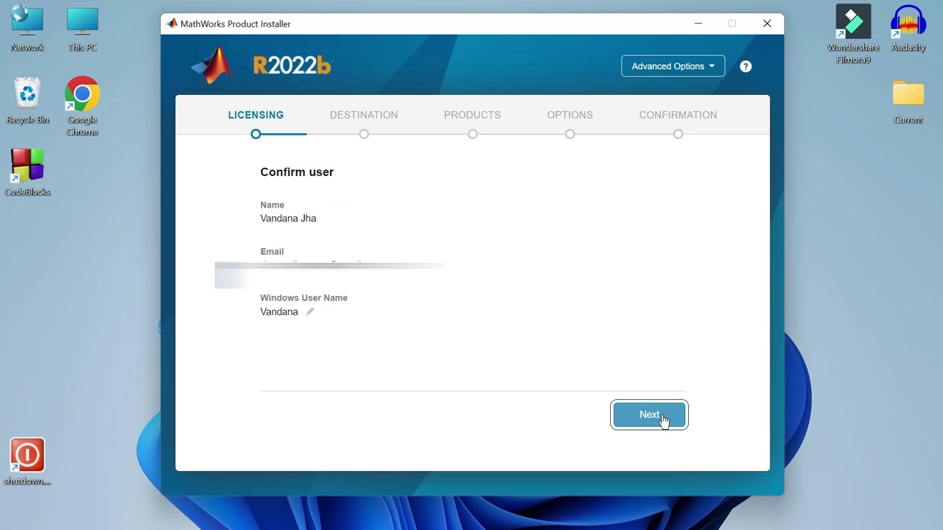
pyautogui.click(662, 416)
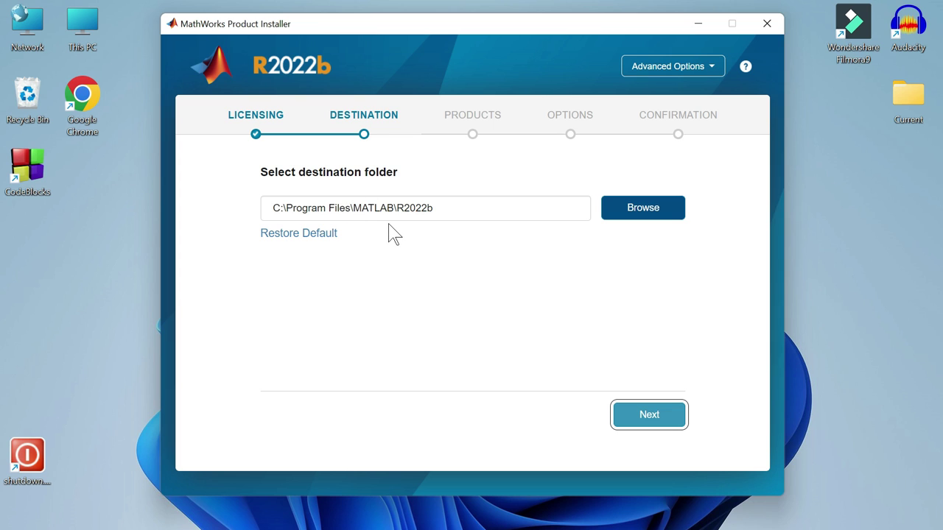
pyautogui.click(295, 206)
pyautogui.moveTo(269, 208); pyautogui.dragTo(440, 198)
pyautogui.click(441, 199)
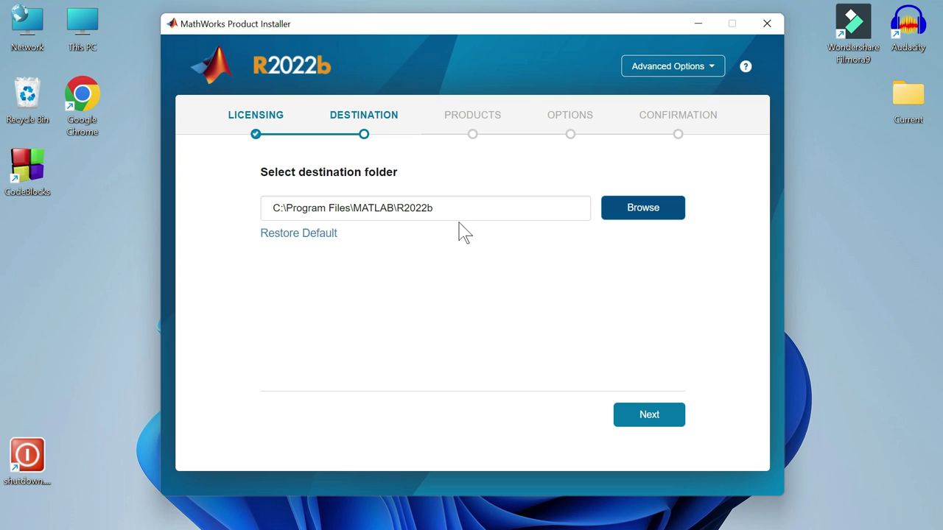
pyautogui.click(653, 213)
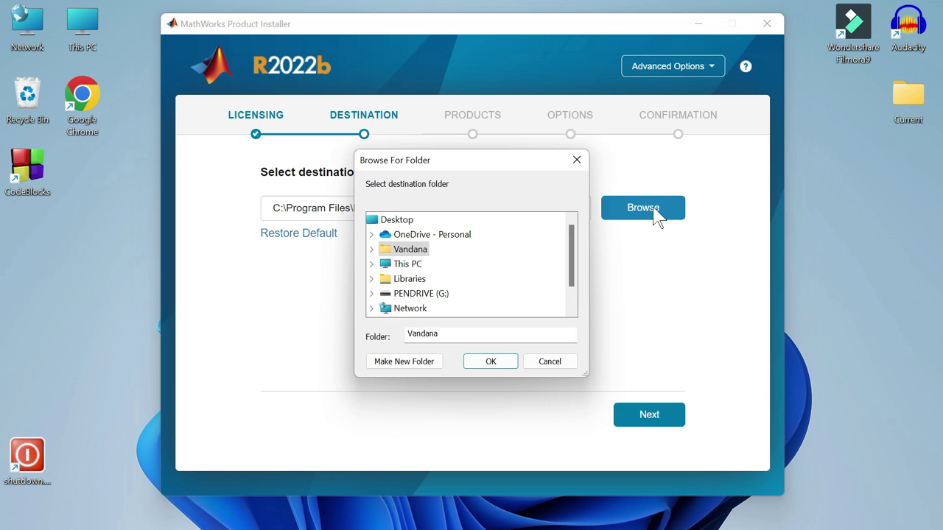
pyautogui.click(575, 162)
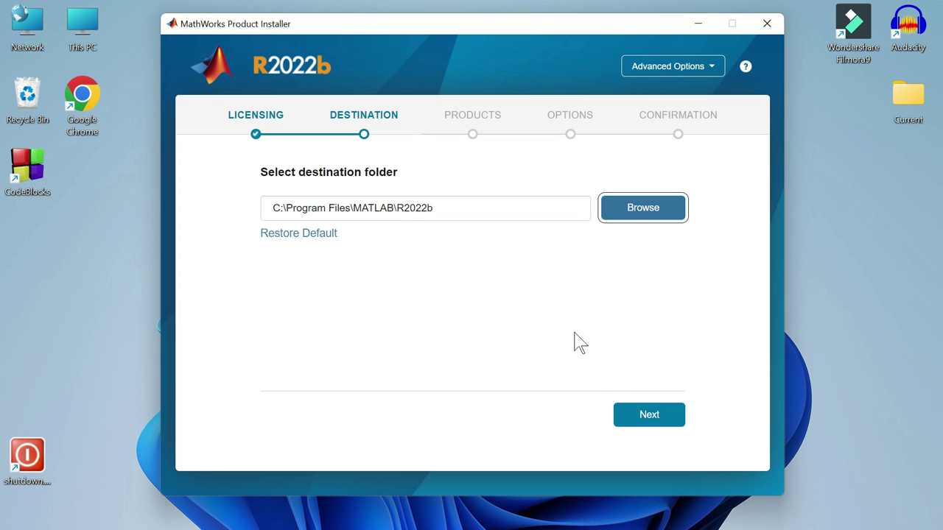
# - Keep C:\Program Files\MATLAB\R2022b as destination and select only MATLAB among the products
pyautogui.click(662, 418)
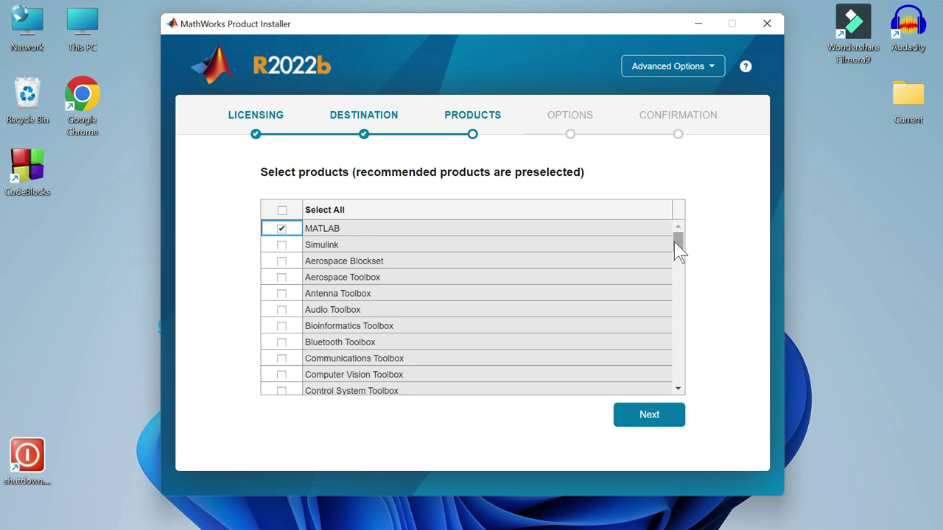
pyautogui.moveTo(674, 242)
pyautogui.mouseDown()
pyautogui.moveTo(679, 292)
pyautogui.moveTo(677, 243)
pyautogui.mouseUp()
pyautogui.click(282, 228)
pyautogui.moveTo(681, 245)
pyautogui.mouseDown()
pyautogui.moveTo(682, 288)
pyautogui.moveTo(672, 236)
pyautogui.mouseUp()
# - Enable Add shortcut to desktop and reach the summary: 1 of 82 products, 4.15 GB
pyautogui.click(663, 409)
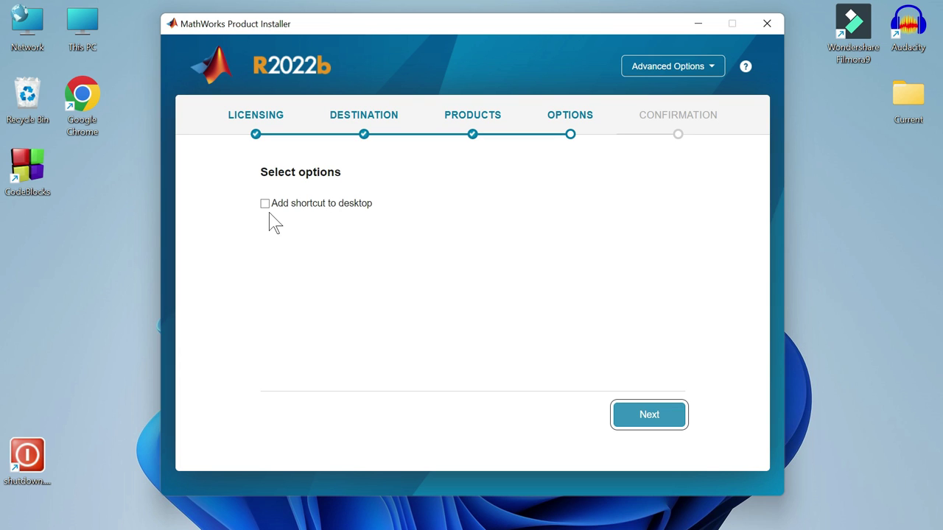
pyautogui.click(266, 204)
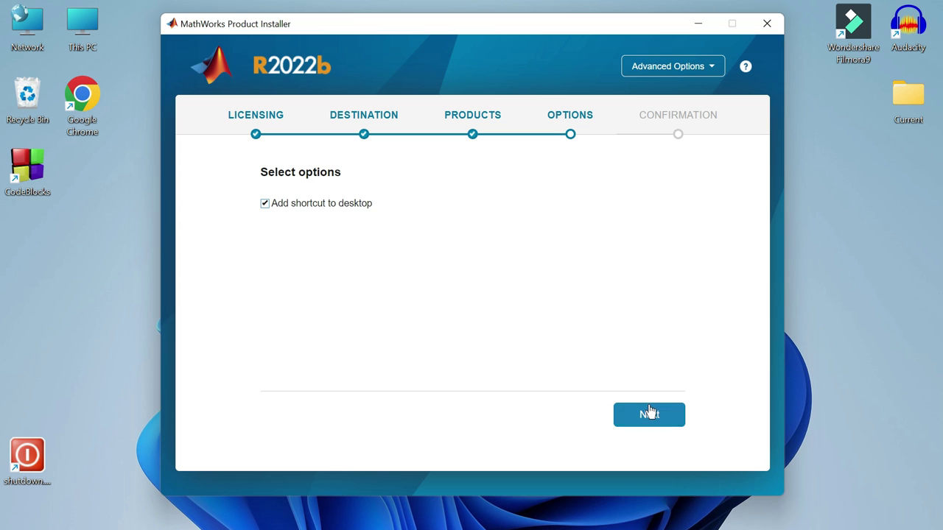
pyautogui.click(650, 412)
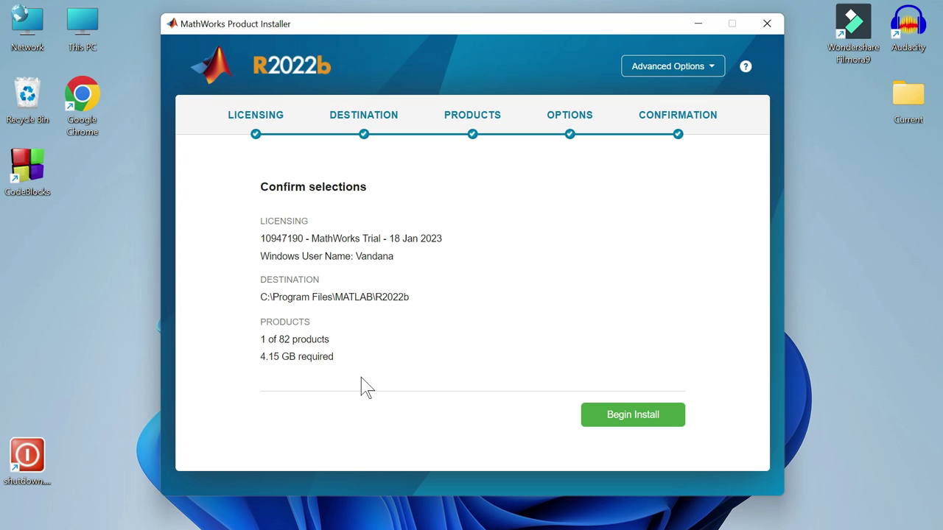
# - Begin the MATLAB R2022b installation and let it run to Installation Complete
pyautogui.click(651, 425)
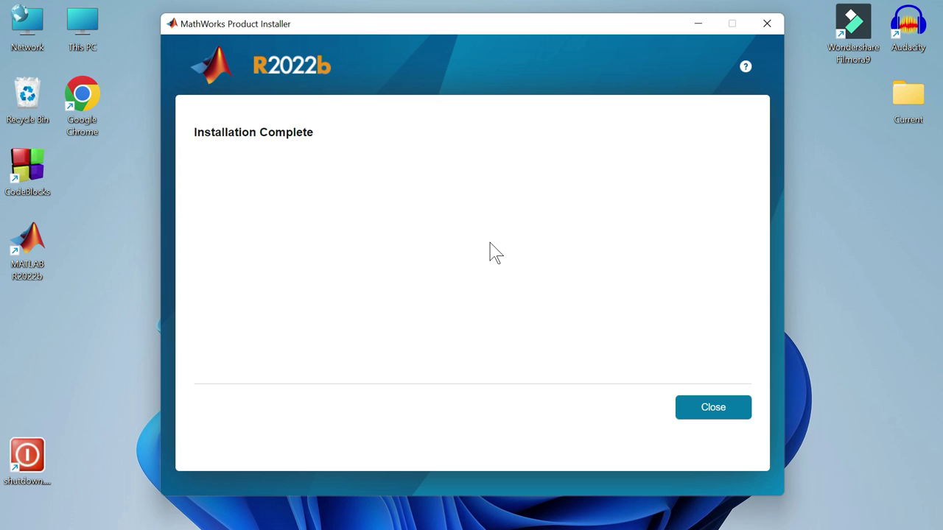
# - Close the finished installer, launch MATLAB R2022b, and maximize its window
pyautogui.click(739, 416)
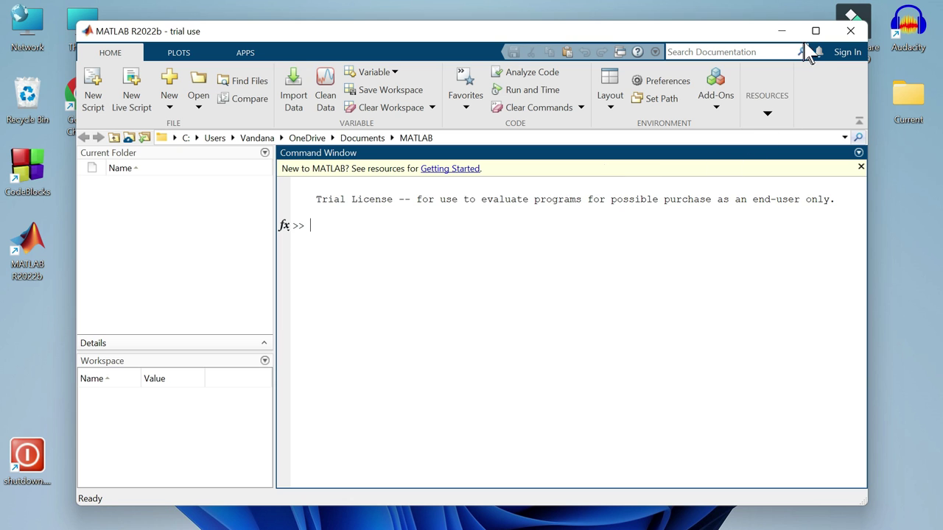
pyautogui.moveTo(819, 37)
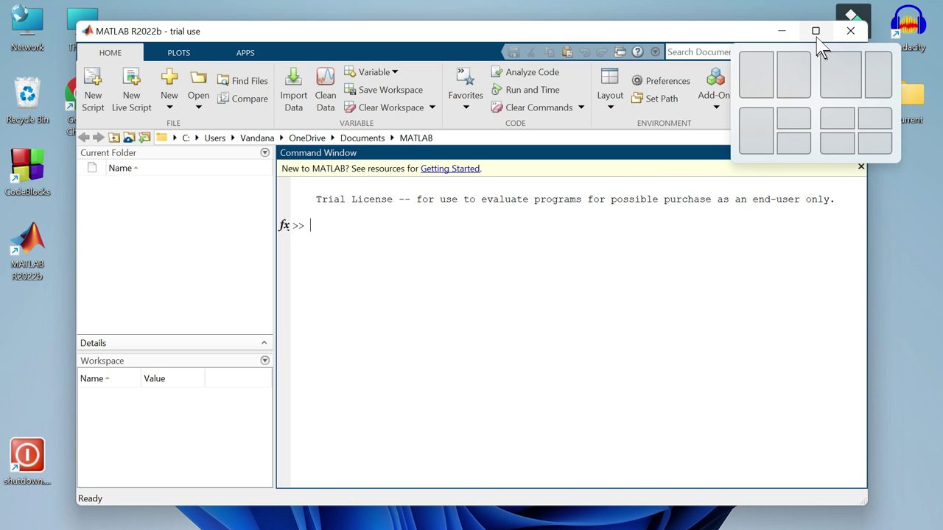
pyautogui.click(815, 32)
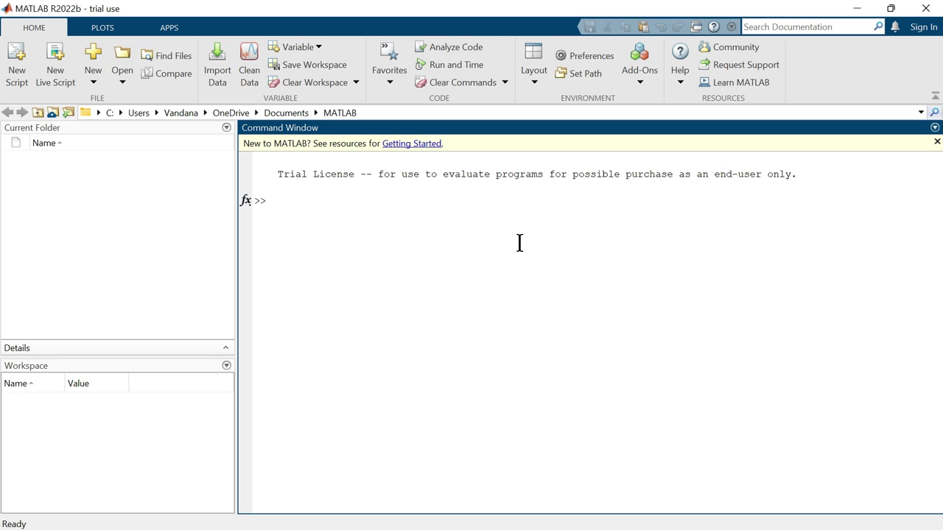
# - Add a new script to the Current Folder and name it AmpShitKeyingLab.m
pyautogui.rightClick(147, 221)
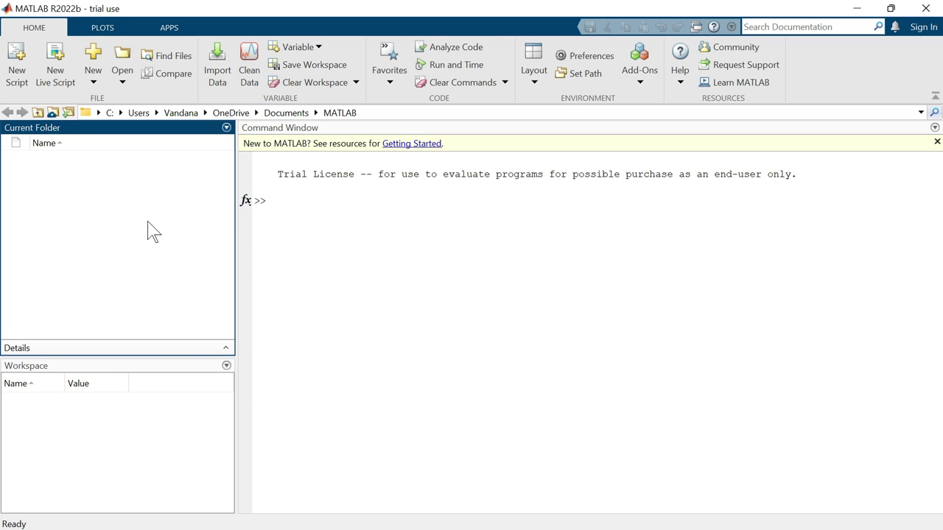
pyautogui.moveTo(183, 258)
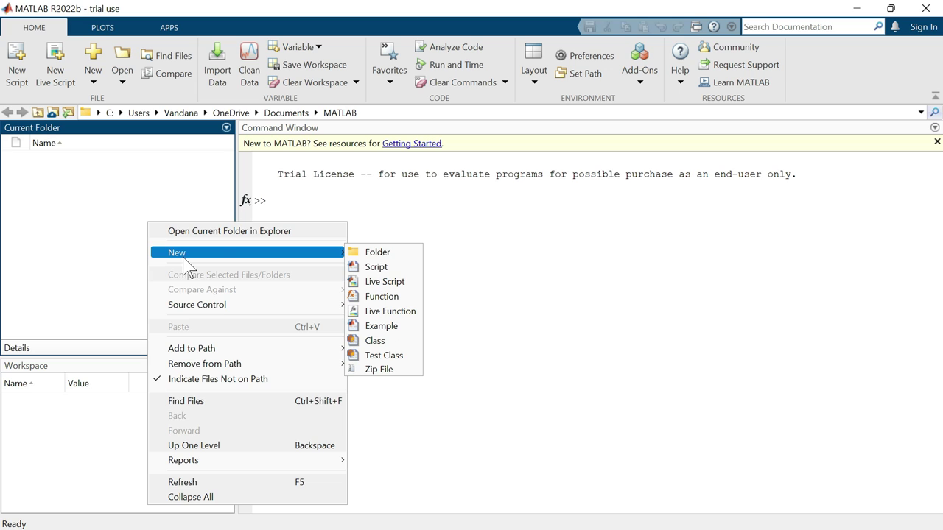
pyautogui.click(387, 270)
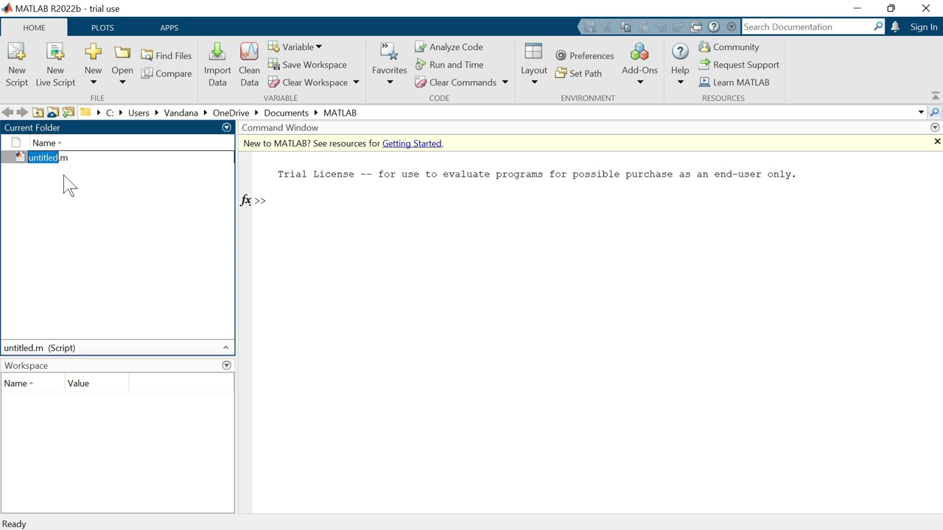
pyautogui.write('AmpShitKeyingLab')
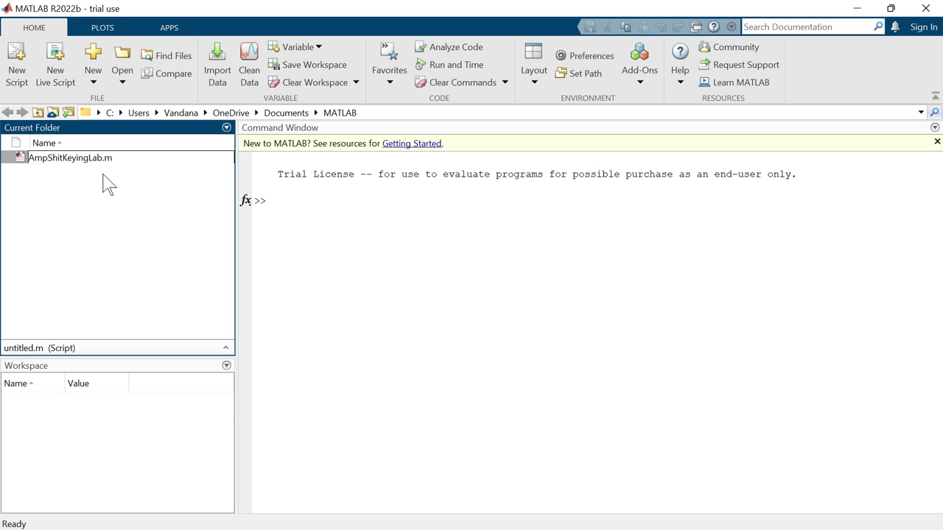
pyautogui.press('Return')
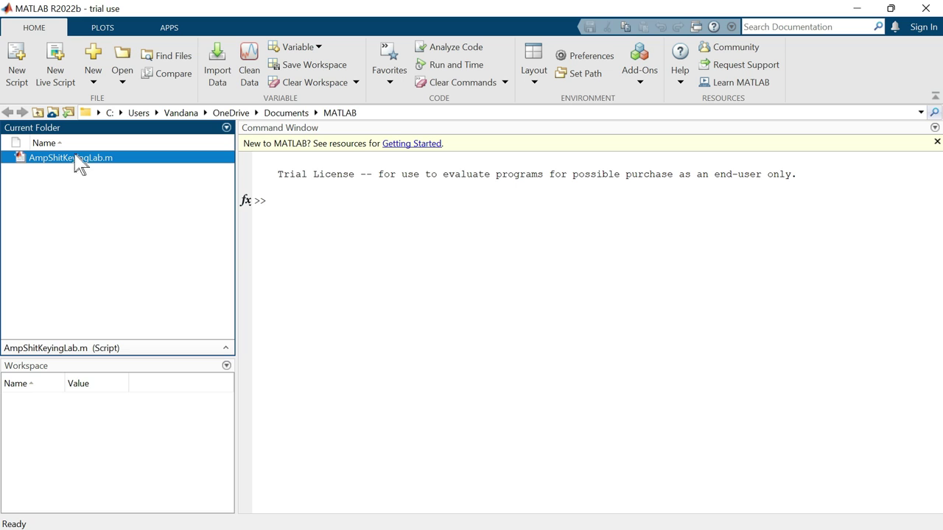
# - Open AmpShitKeyingLab.m in the Editor and paste in the 62-line FSK script
pyautogui.click(101, 157)
pyautogui.click(101, 157)
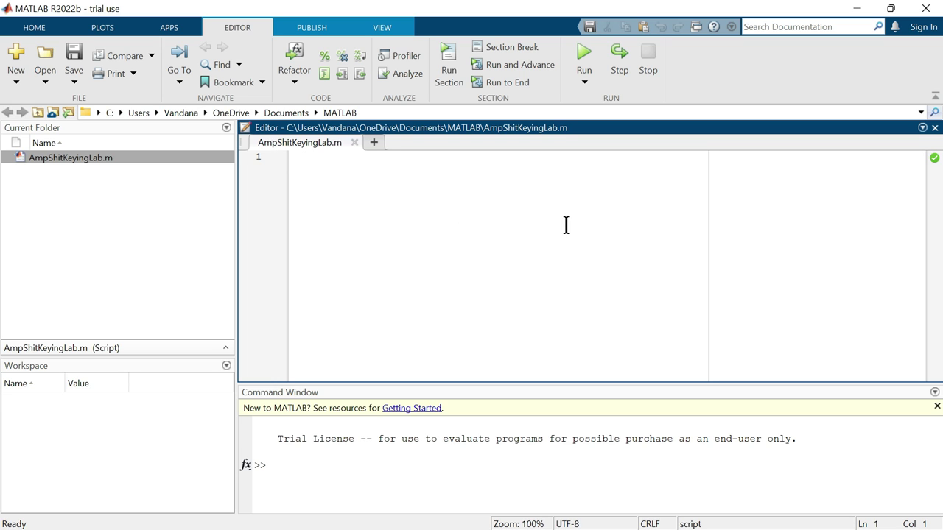
pyautogui.hotkey('ctrl', 'v')
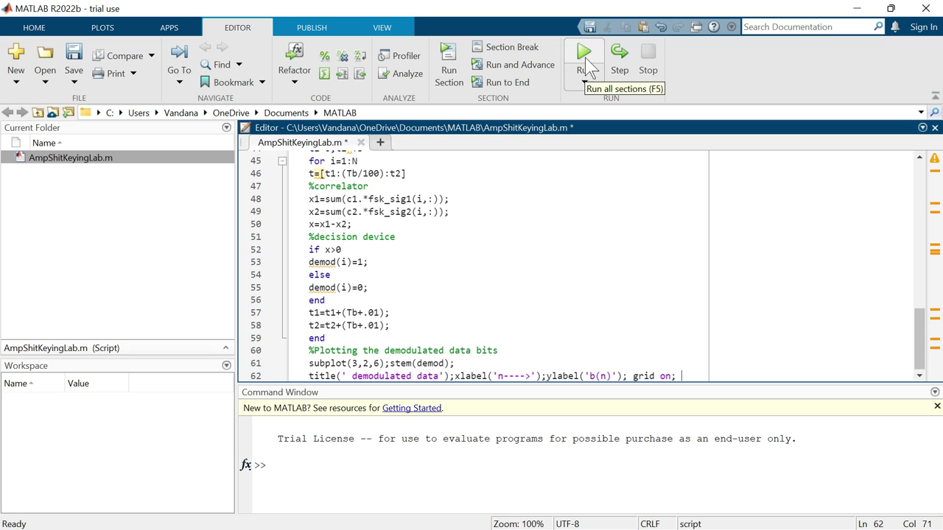
# - Run AmpShitKeyingLab.m to produce Figure 1 with six plots, from binary data to demodulated data
pyautogui.click(586, 65)
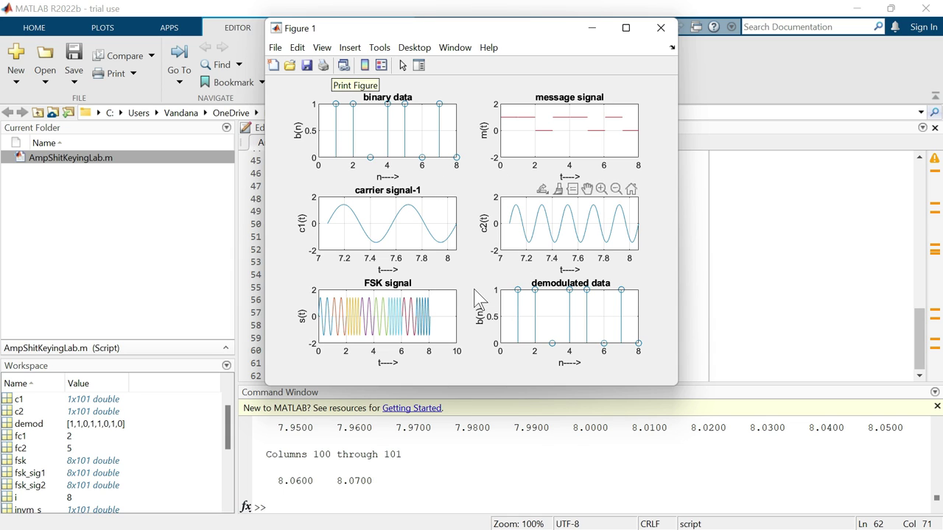
# - Print Figure 1 with Microsoft Print to PDF to the Desktop, naming the file 'igureAmpShitKeyingLab'
pyautogui.click(325, 68)
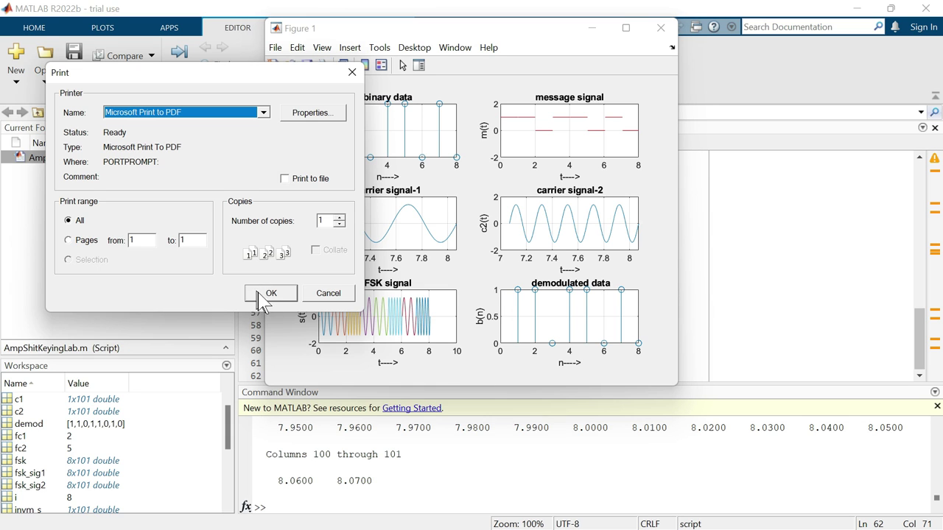
pyautogui.click(280, 294)
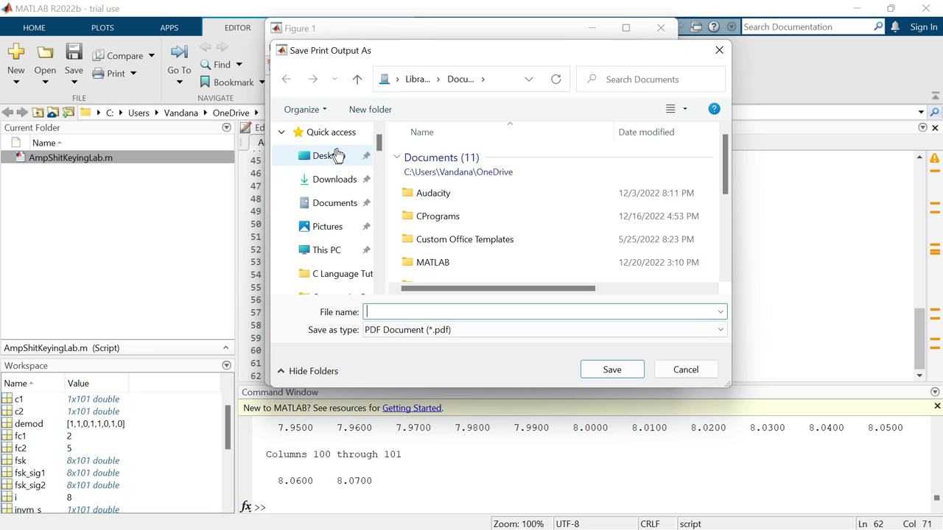
pyautogui.click(347, 160)
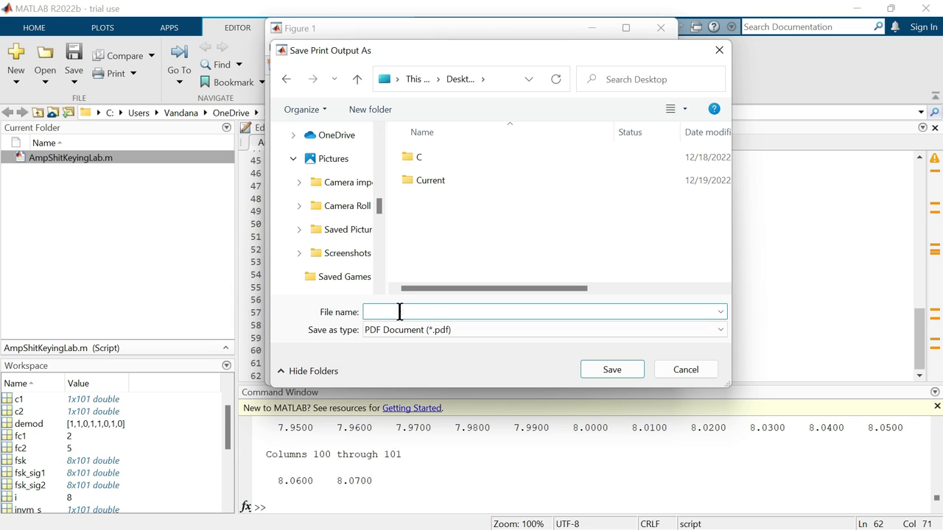
pyautogui.write('igureAmpShitKeyingL')
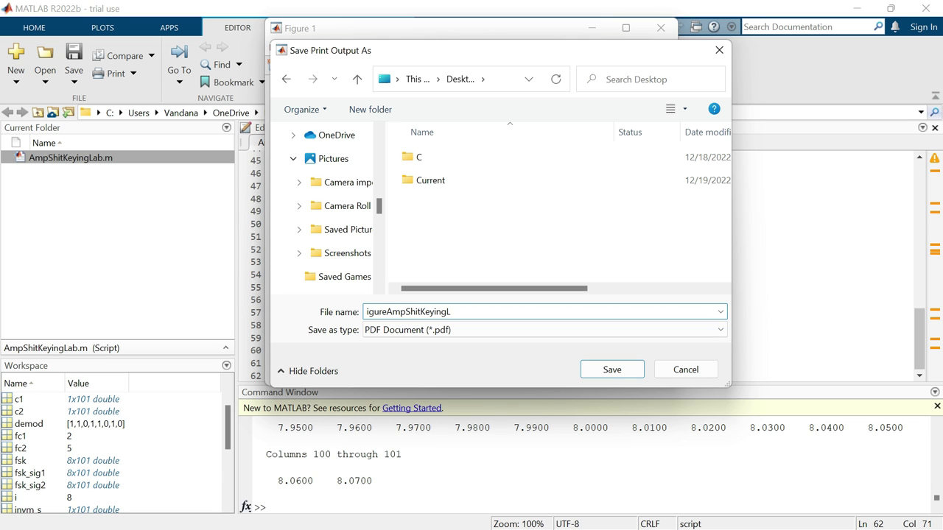
pyautogui.write('ab')
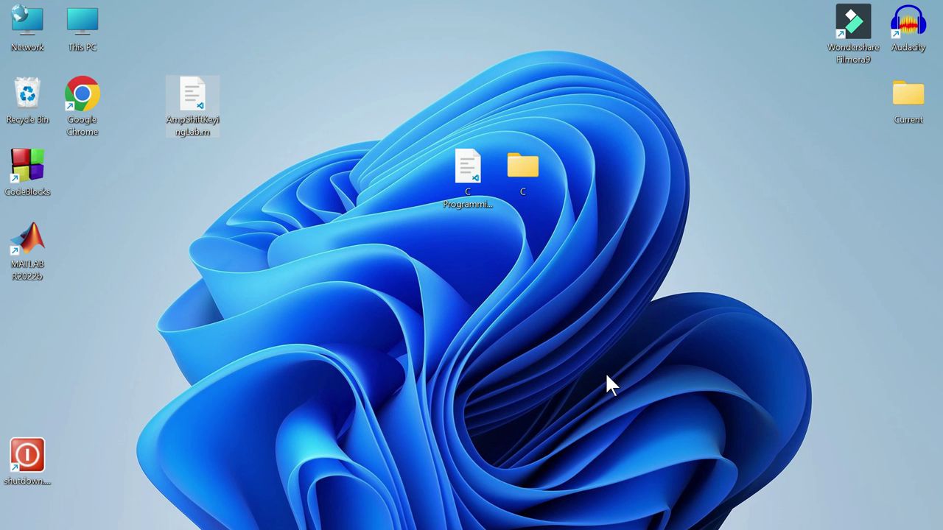
# - Open igureAmpShitKeyingLab.pdf from the Desktop folder in File Explorer so it displays in the browser
pyautogui.click(225, 196)
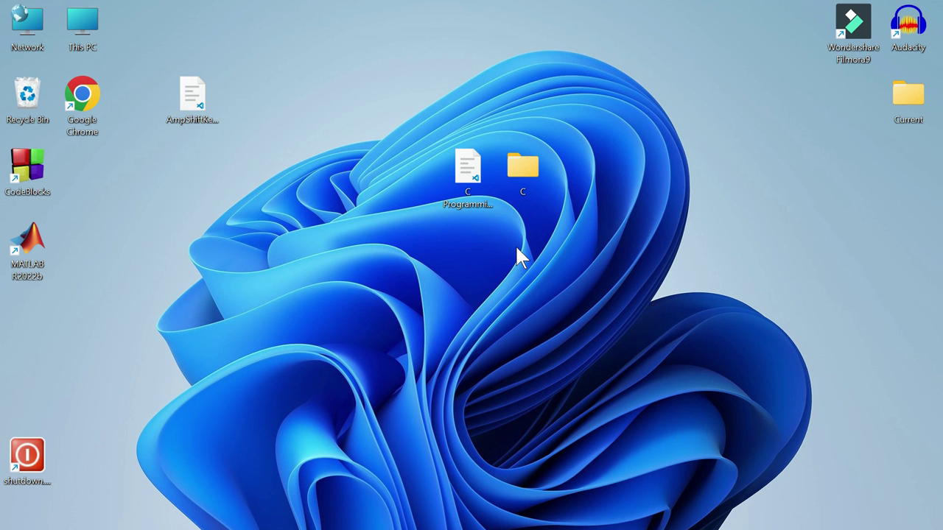
pyautogui.press('super+e')
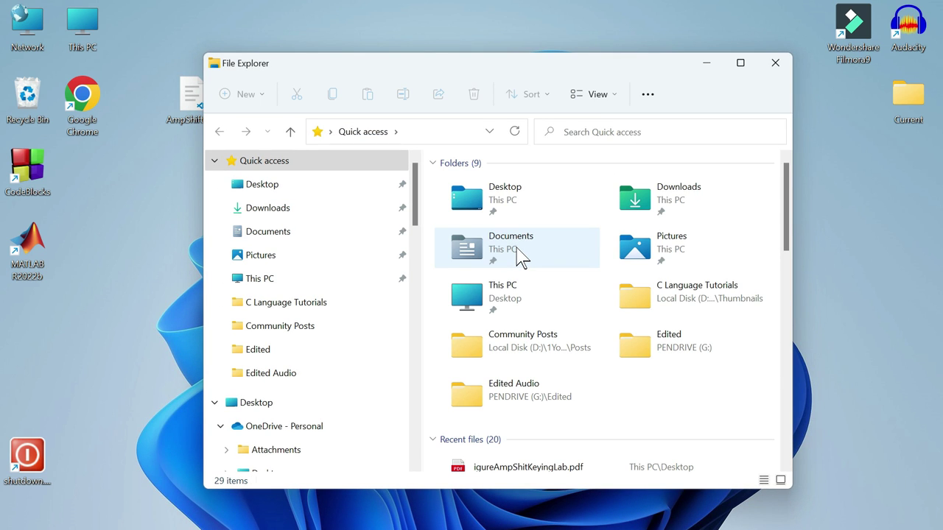
pyautogui.doubleClick(504, 194)
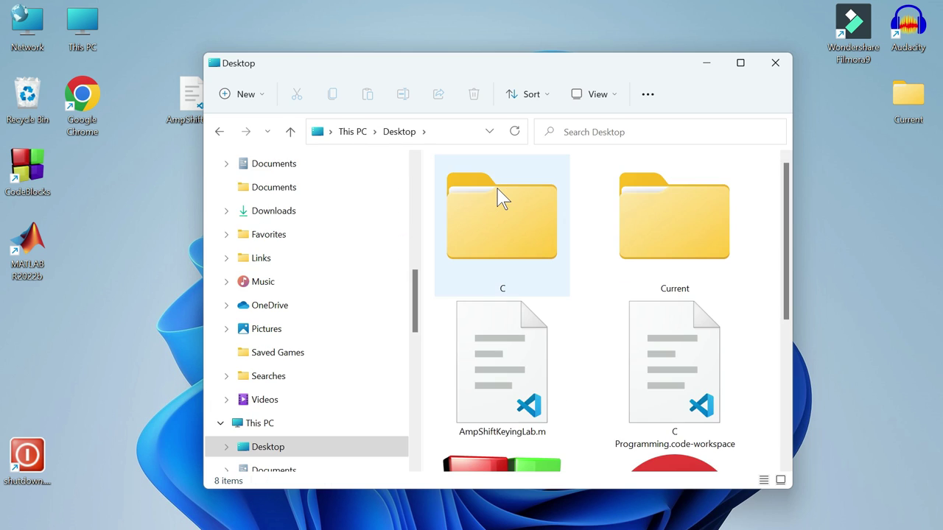
pyautogui.moveTo(786, 207); pyautogui.dragTo(795, 337)
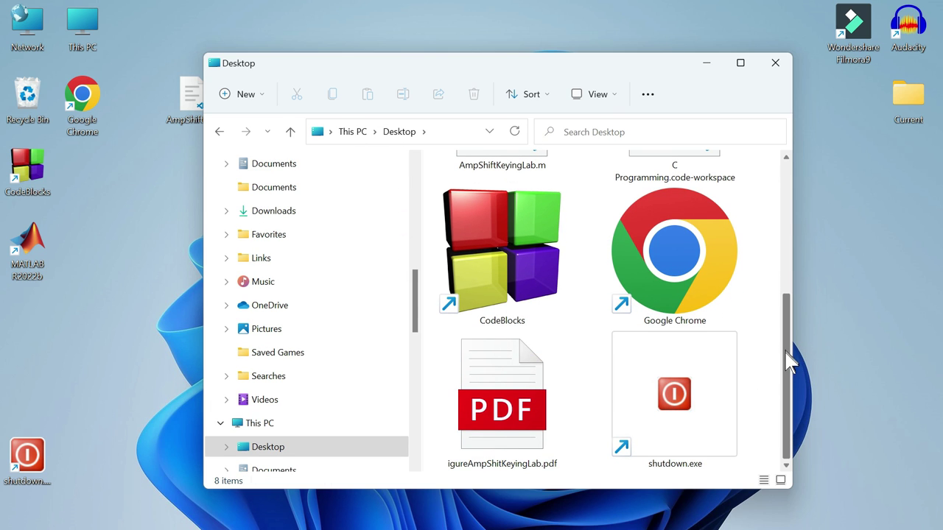
pyautogui.doubleClick(519, 407)
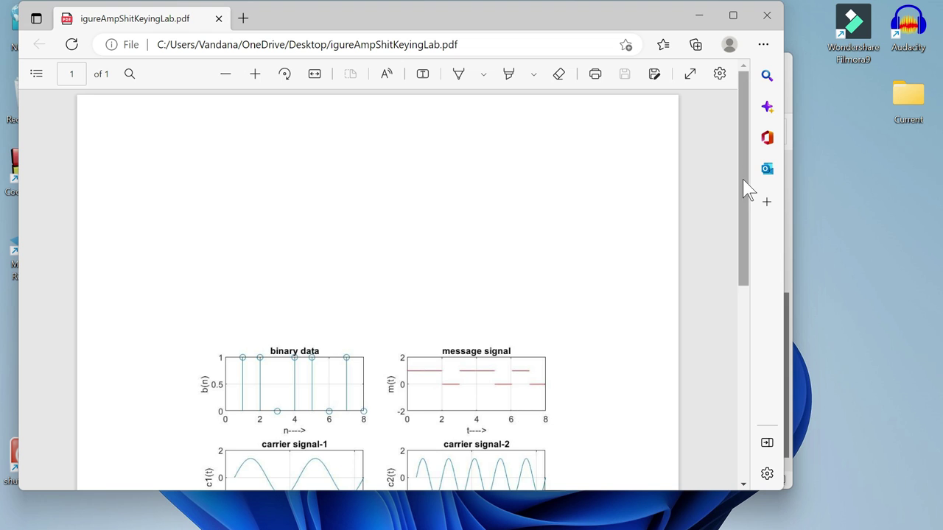
# - Scroll the PDF page down to show all six plots, from binary data to demodulated data
pyautogui.moveTo(742, 179); pyautogui.dragTo(744, 313)
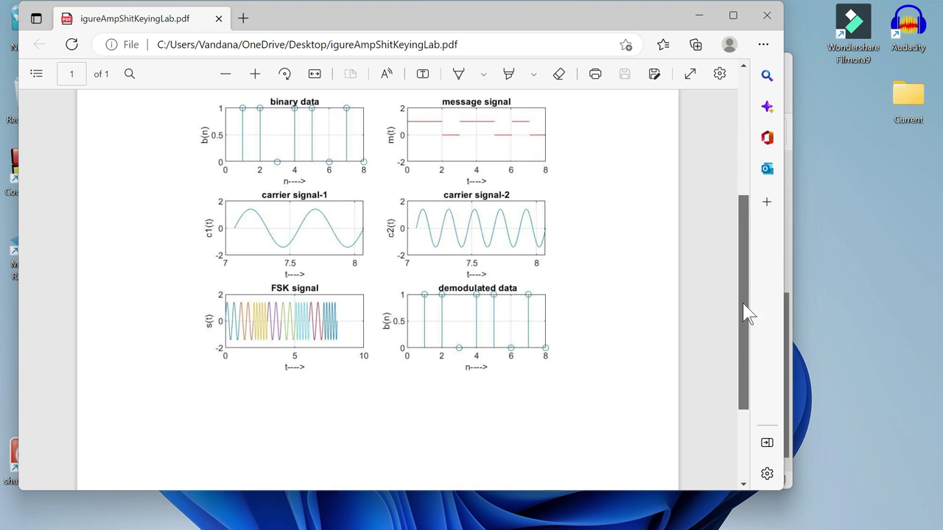